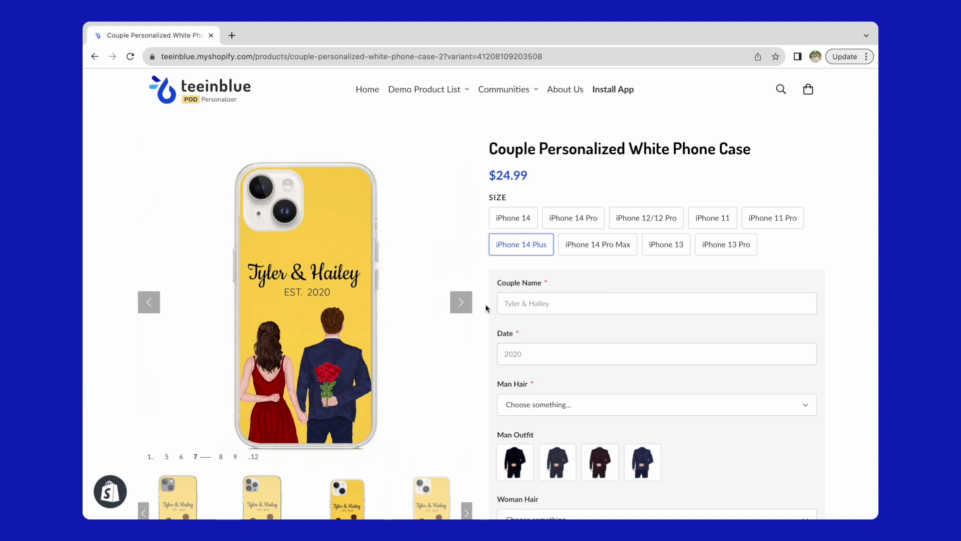
Step: Enter the couple's names and the year 2021 in the phone case personalization fields
{"action": "left_click", "coordinate": [463, 302]}
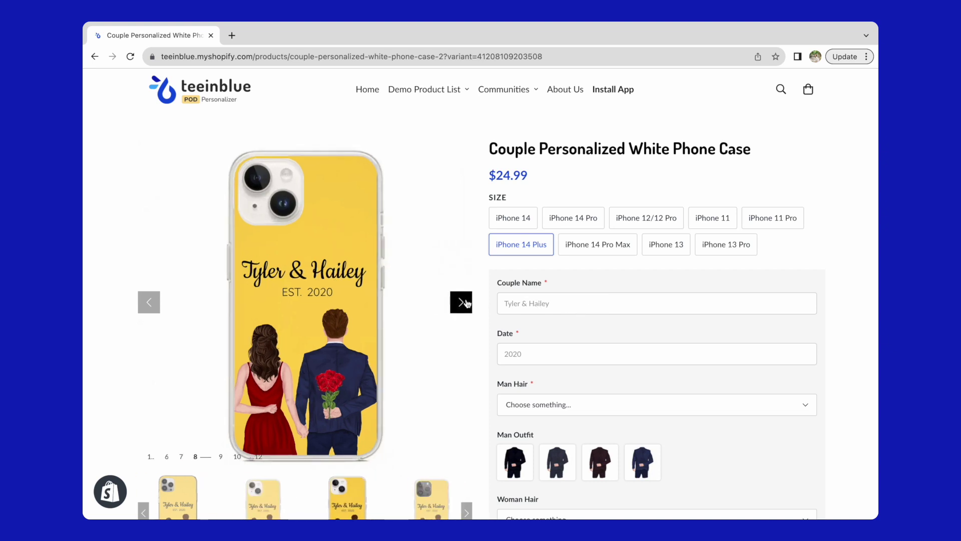
{"action": "left_click", "coordinate": [464, 303]}
{"action": "left_click", "coordinate": [531, 305]}
{"action": "type", "text": "J"}
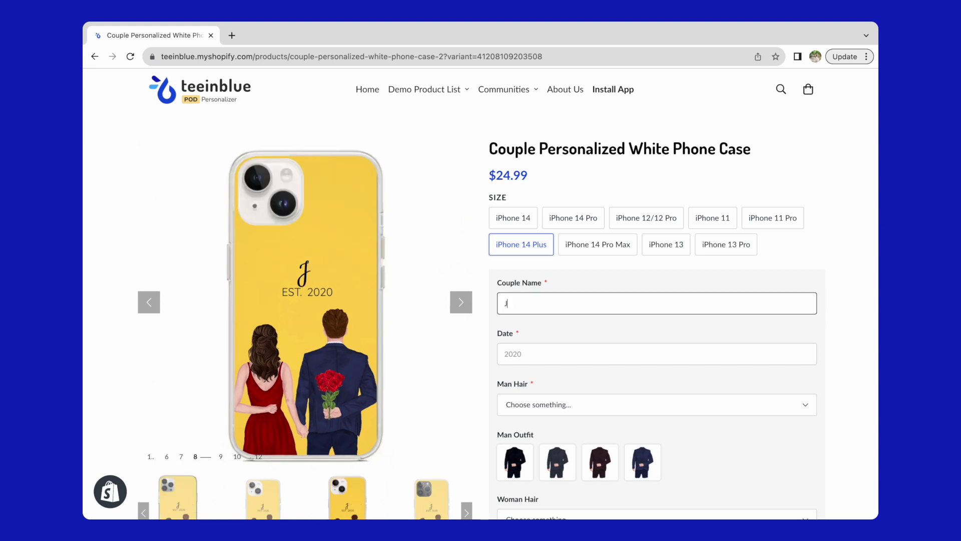
{"action": "type", "text": "ack & June"}
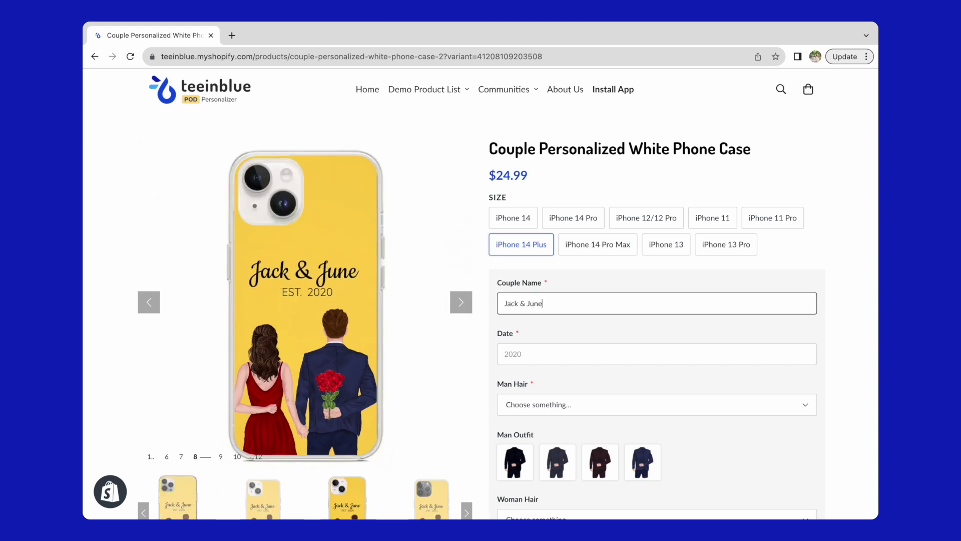
{"action": "scroll", "coordinate": [536, 250], "scroll_direction": "down", "scroll_amount": 2}
{"action": "left_click", "coordinate": [536, 246]}
{"action": "type", "text": "2021"}
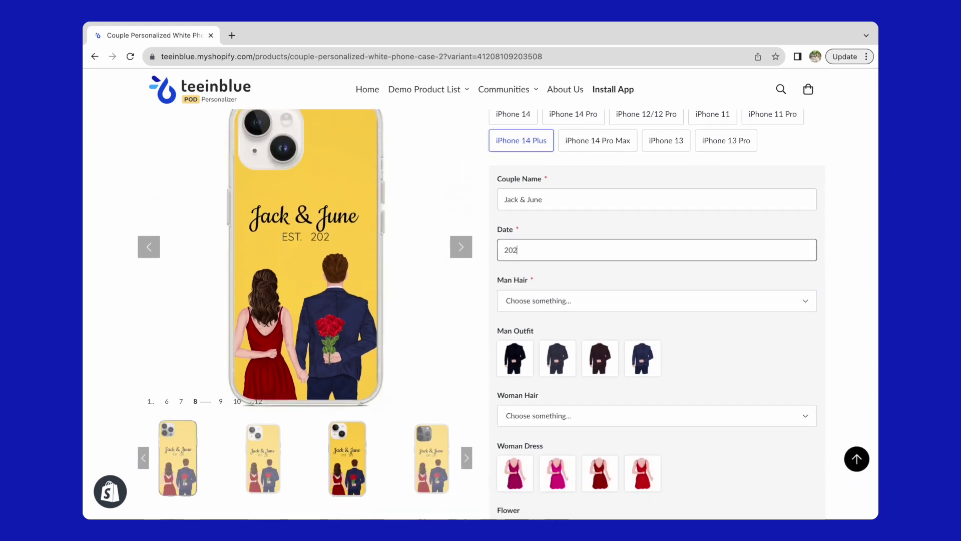
Step: Give the man the Pushed Back hairstyle and the grey suit
{"action": "left_click", "coordinate": [546, 300]}
{"action": "left_click", "coordinate": [549, 325]}
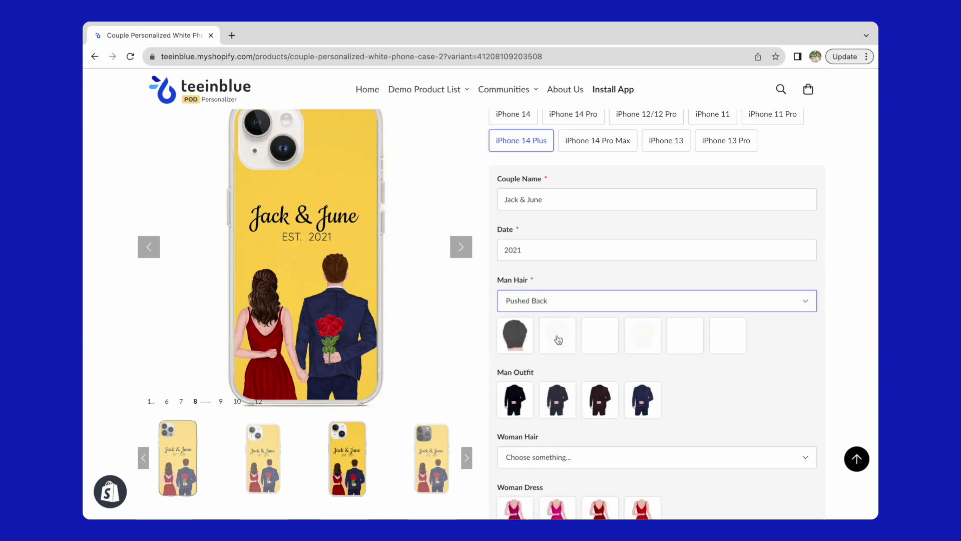
{"action": "left_click", "coordinate": [557, 401]}
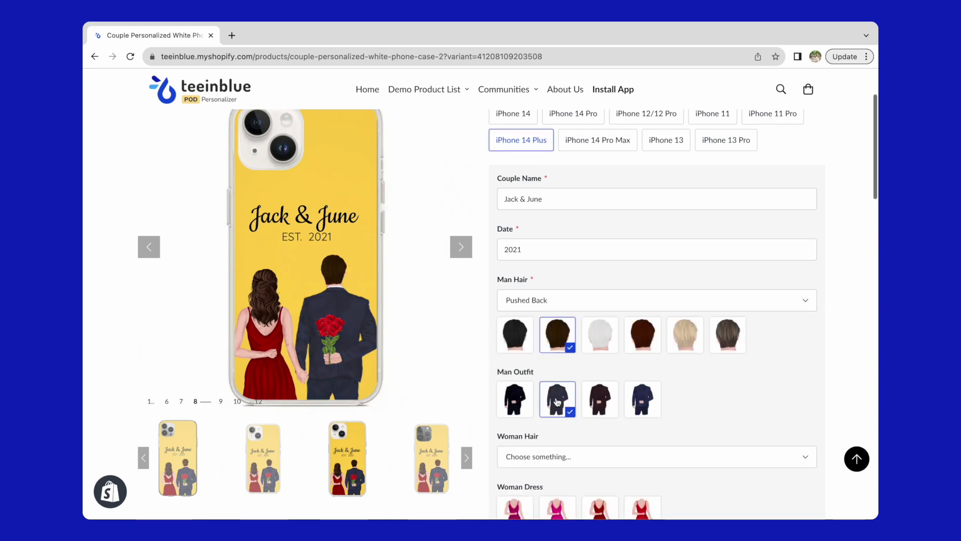
Step: Give the woman the Curly hairstyle in dark red and the first dress
{"action": "scroll", "coordinate": [557, 395], "scroll_direction": "down", "scroll_amount": 3}
{"action": "left_click", "coordinate": [572, 324]}
{"action": "left_click", "coordinate": [575, 380]}
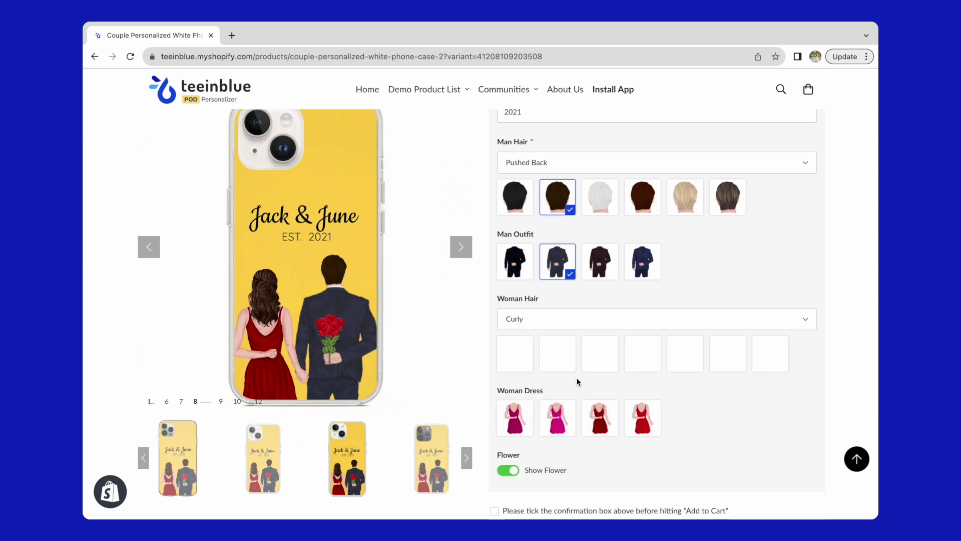
{"action": "left_click", "coordinate": [599, 362]}
{"action": "left_click", "coordinate": [514, 417]}
{"action": "scroll", "coordinate": [700, 444], "scroll_direction": "down", "scroll_amount": 1}
{"action": "scroll", "coordinate": [700, 443], "scroll_direction": "down", "scroll_amount": 2}
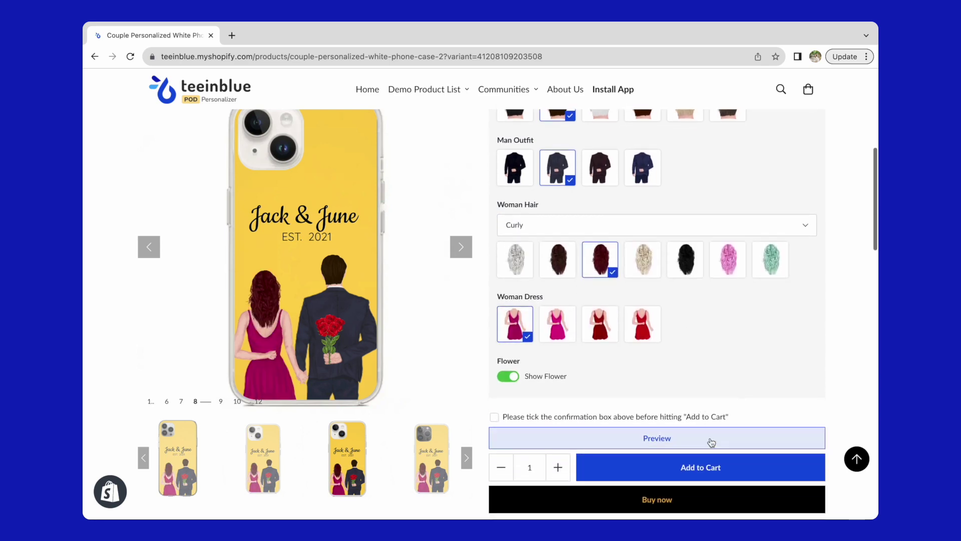
Step: Preview the personalized couple phone case and step forward two slides
{"action": "left_click", "coordinate": [734, 437]}
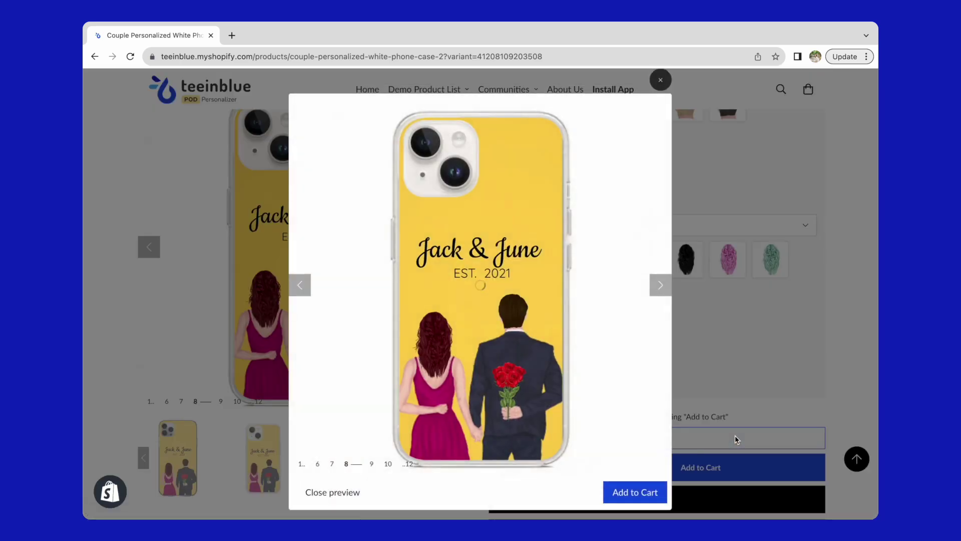
{"action": "left_click", "coordinate": [666, 287]}
{"action": "left_click", "coordinate": [666, 287]}
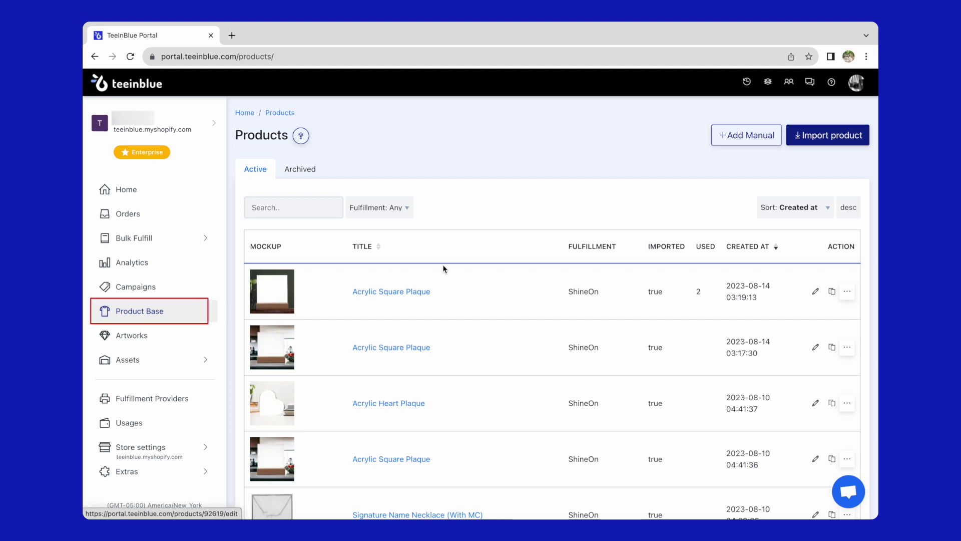
Step: Search Printify for Slim Phone Cases and import it with SPOKE Custom Products as print provider
{"action": "left_click", "coordinate": [827, 136]}
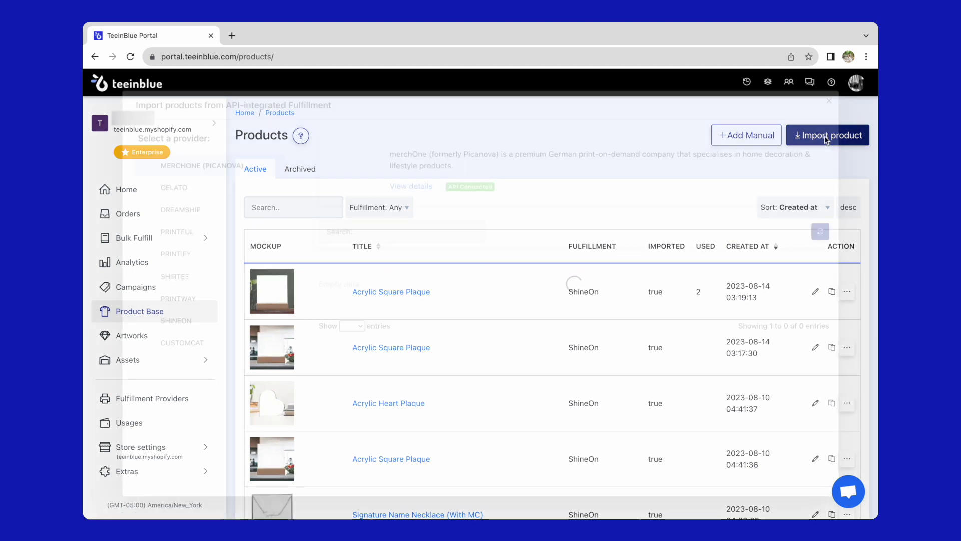
{"action": "left_click", "coordinate": [199, 262]}
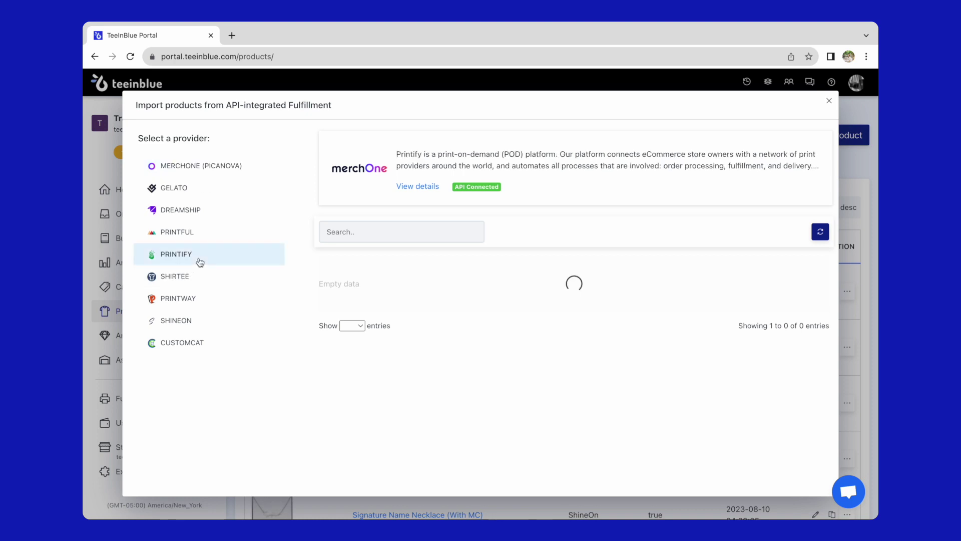
{"action": "left_click", "coordinate": [356, 231]}
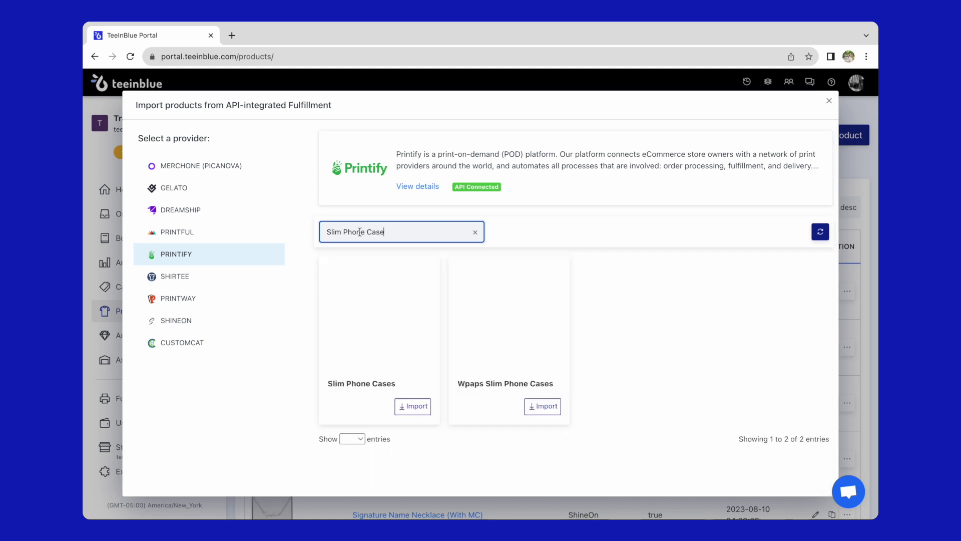
{"action": "left_click", "coordinate": [419, 407]}
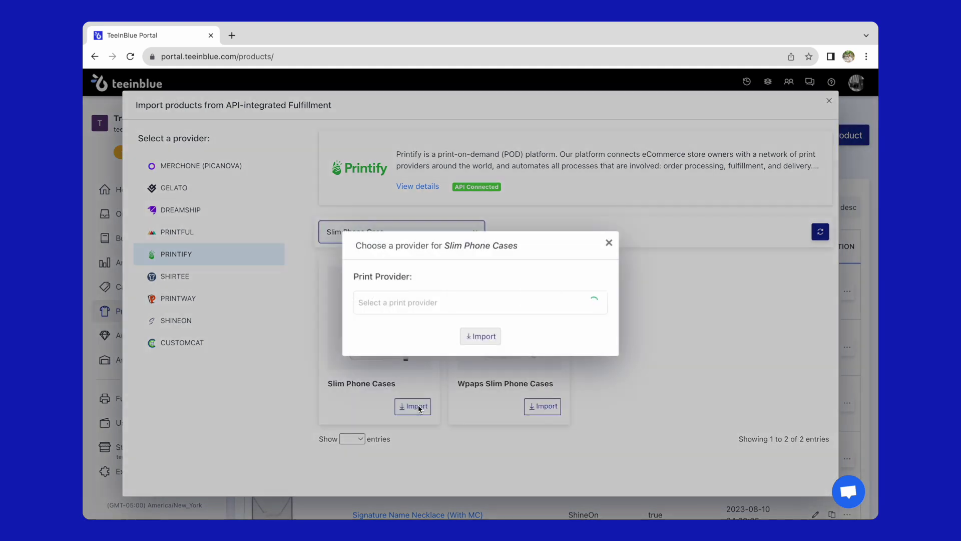
{"action": "left_click", "coordinate": [479, 305]}
{"action": "left_click", "coordinate": [554, 326]}
{"action": "left_click", "coordinate": [480, 335]}
{"action": "left_click", "coordinate": [480, 336]}
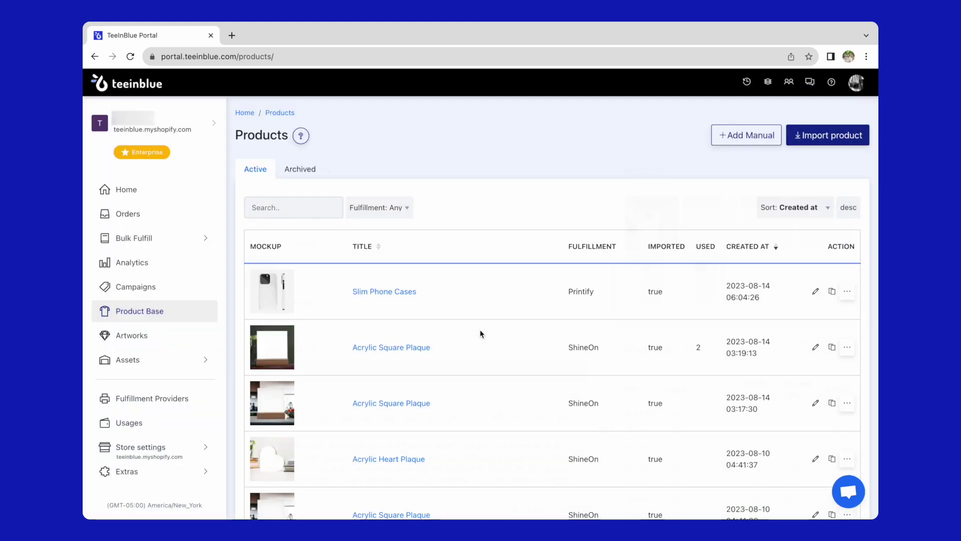
{"action": "left_click", "coordinate": [815, 291]}
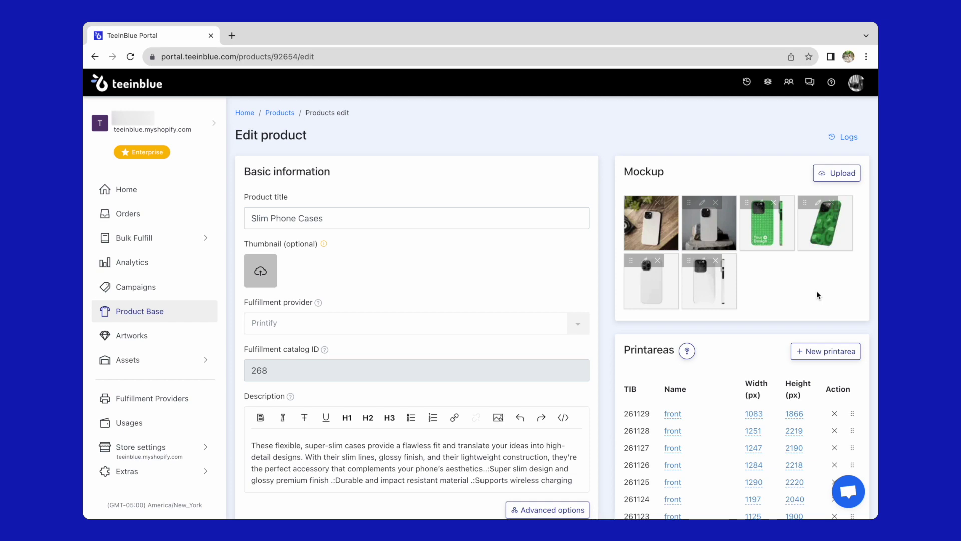
Step: Remove the three extra green mockups from Slim Phone Cases
{"action": "left_click", "coordinate": [776, 203]}
{"action": "left_click", "coordinate": [447, 248]}
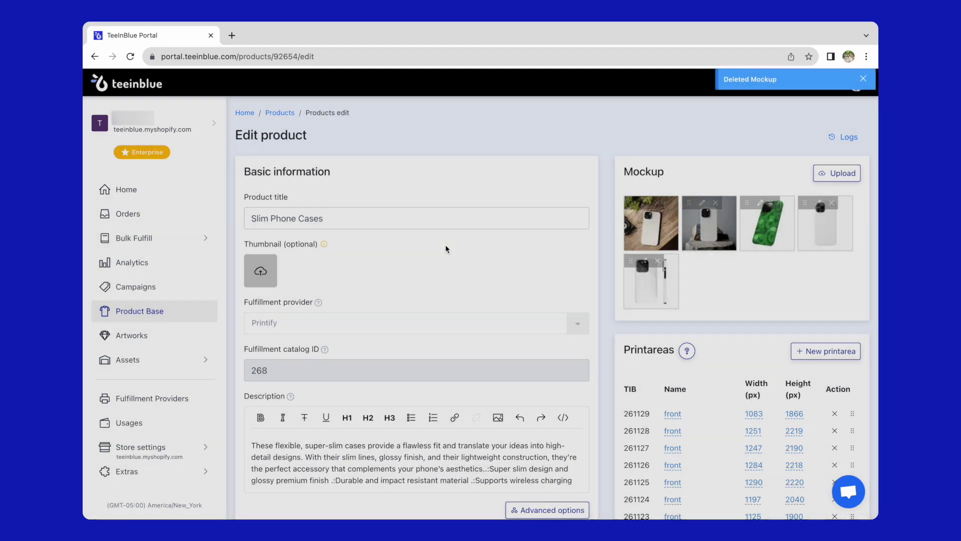
{"action": "left_click", "coordinate": [771, 203]}
{"action": "left_click", "coordinate": [433, 256]}
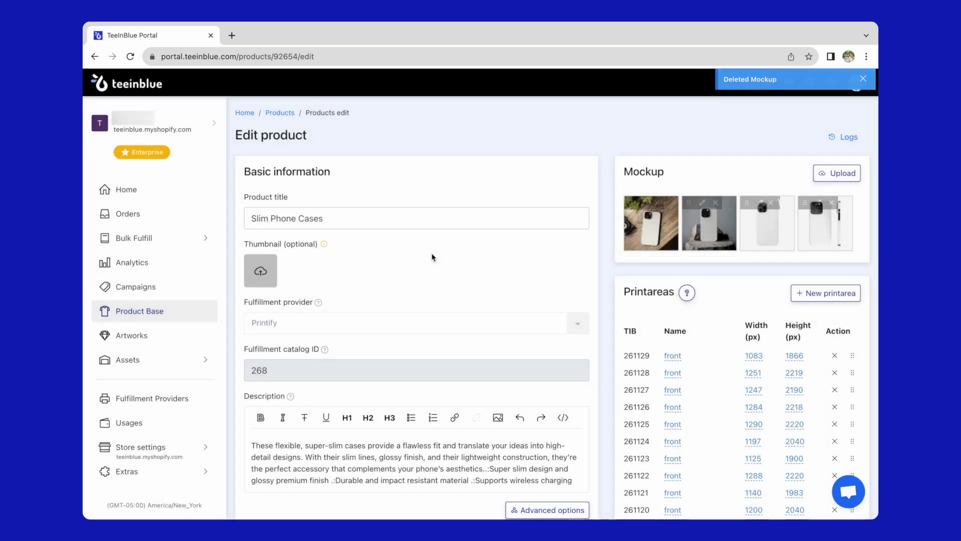
{"action": "left_click", "coordinate": [771, 203]}
{"action": "left_click", "coordinate": [443, 243]}
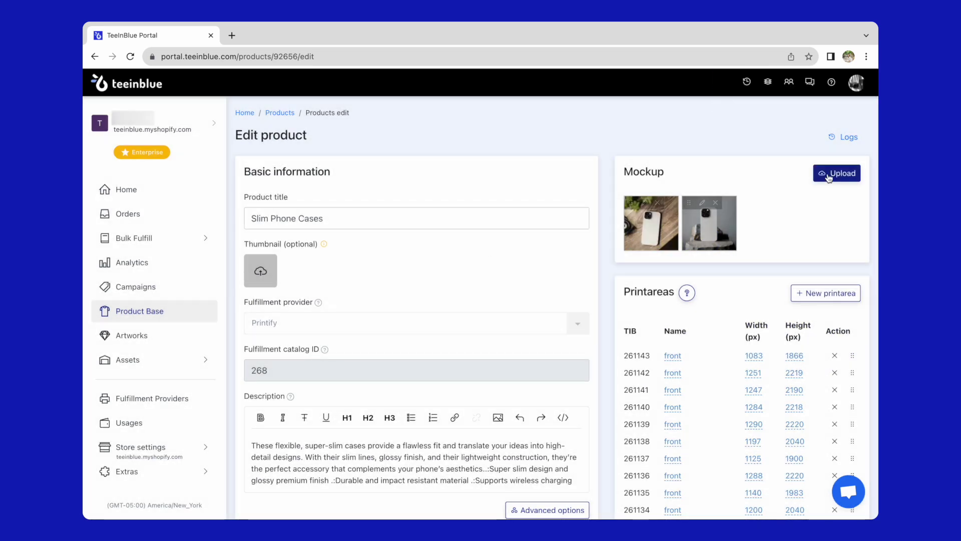
Step: Upload 11.png from the iphone cases folder as a new mockup
{"action": "left_click", "coordinate": [831, 173]}
{"action": "left_click", "coordinate": [434, 282]}
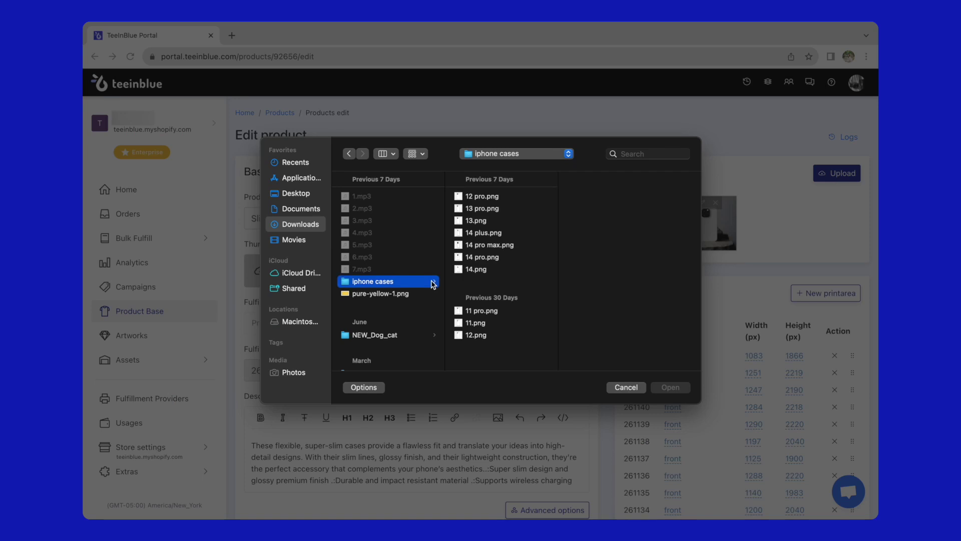
{"action": "left_click", "coordinate": [475, 323]}
{"action": "left_click", "coordinate": [671, 387]}
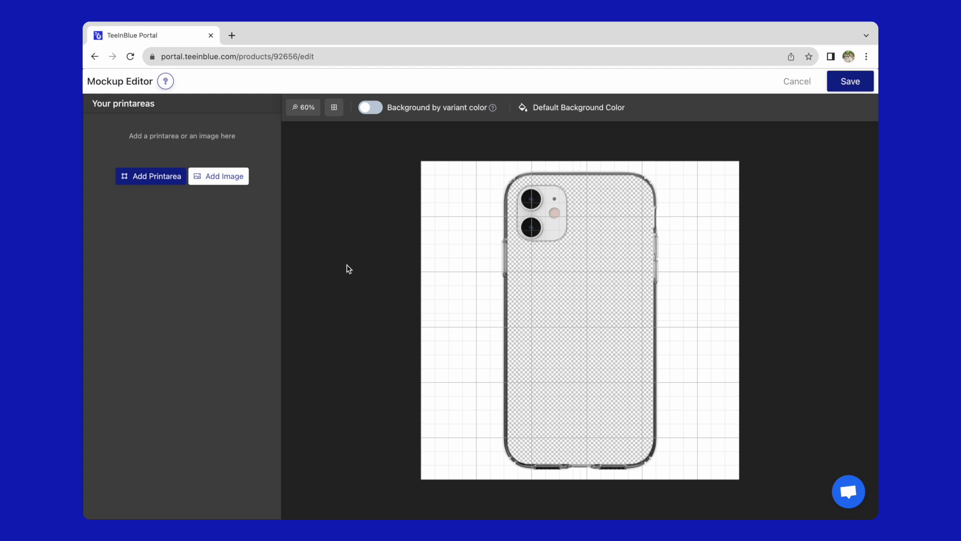
Step: Add a front (1200x2040) print area and fit it over the phone case
{"action": "left_click", "coordinate": [172, 179]}
{"action": "scroll", "coordinate": [175, 240], "scroll_direction": "down", "scroll_amount": 5}
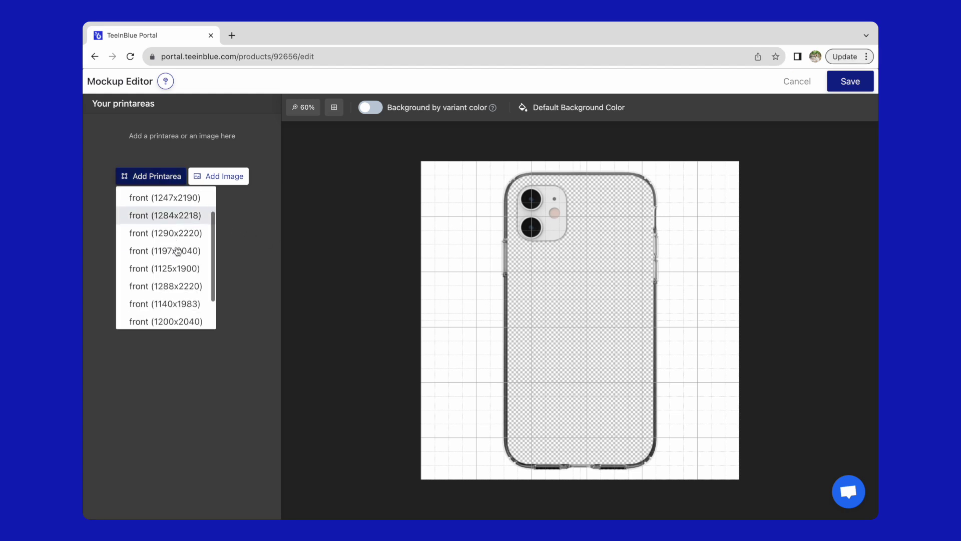
{"action": "left_click", "coordinate": [184, 285]}
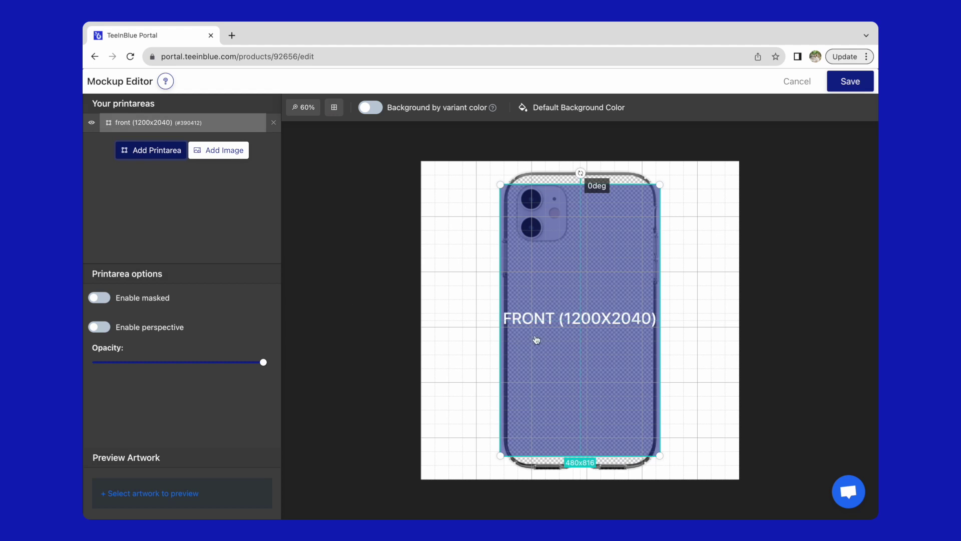
{"action": "left_click_drag", "start_coordinate": [535, 340], "coordinate": [535, 329]}
{"action": "left_click_drag", "start_coordinate": [660, 444], "coordinate": [679, 464]}
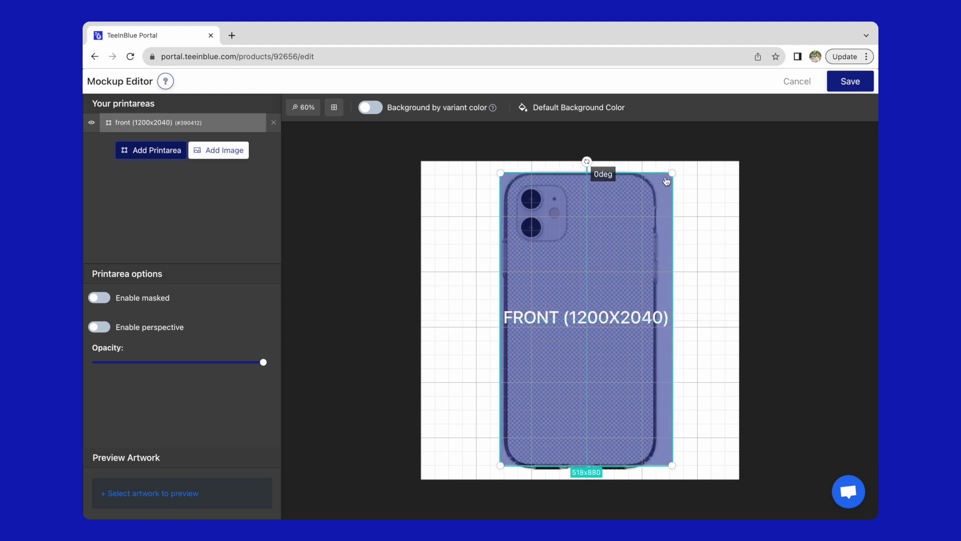
{"action": "left_click_drag", "start_coordinate": [672, 170], "coordinate": [671, 172]}
{"action": "left_click_drag", "start_coordinate": [633, 277], "coordinate": [628, 275]}
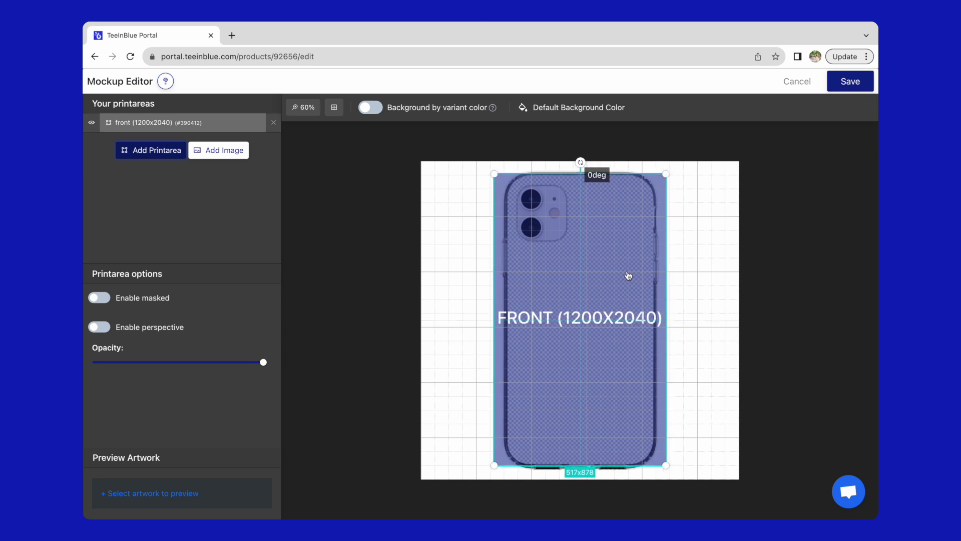
Step: Add 11.png as an image layer aligned to the canvas edges and save the mockup
{"action": "left_click", "coordinate": [227, 153]}
{"action": "left_click", "coordinate": [360, 208]}
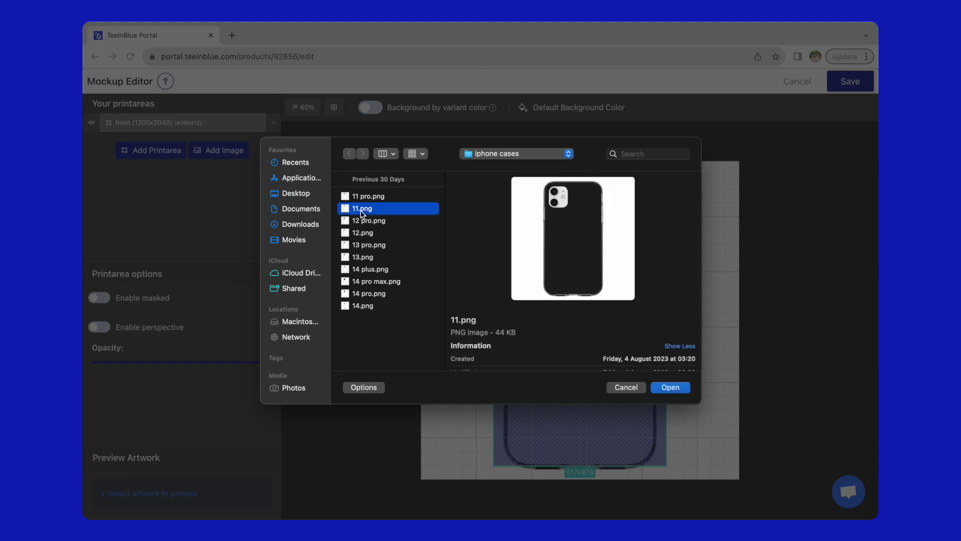
{"action": "left_click", "coordinate": [682, 393]}
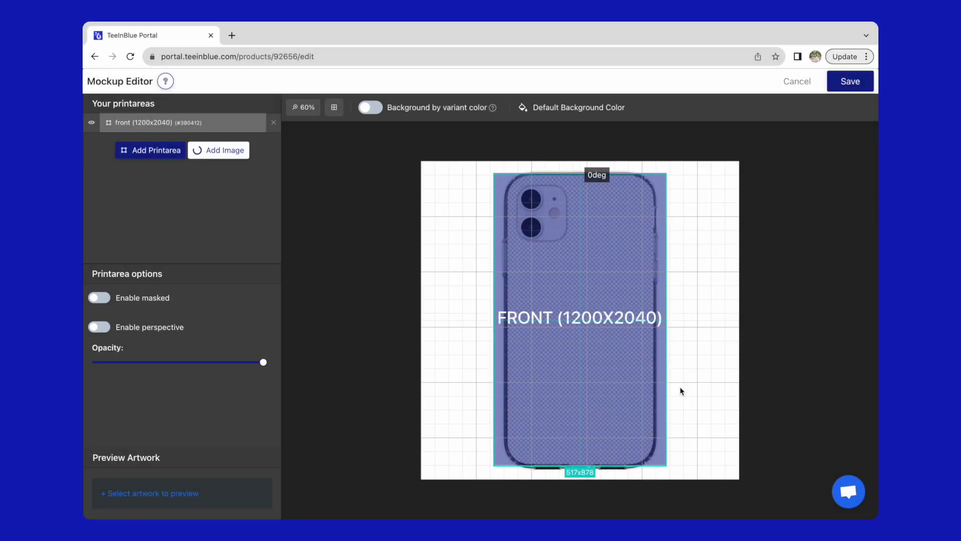
{"action": "left_click_drag", "start_coordinate": [603, 369], "coordinate": [741, 478]}
{"action": "left_click", "coordinate": [779, 401]}
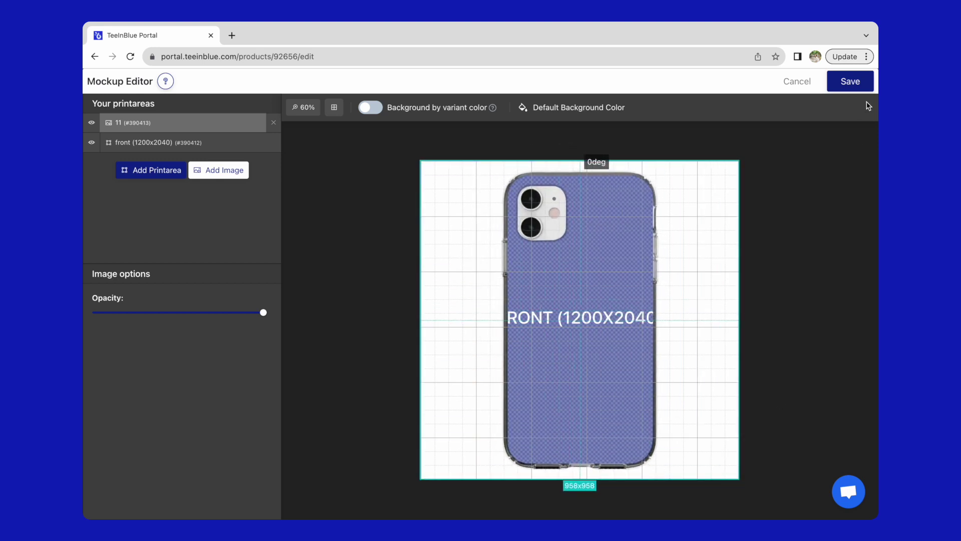
{"action": "left_click", "coordinate": [850, 82]}
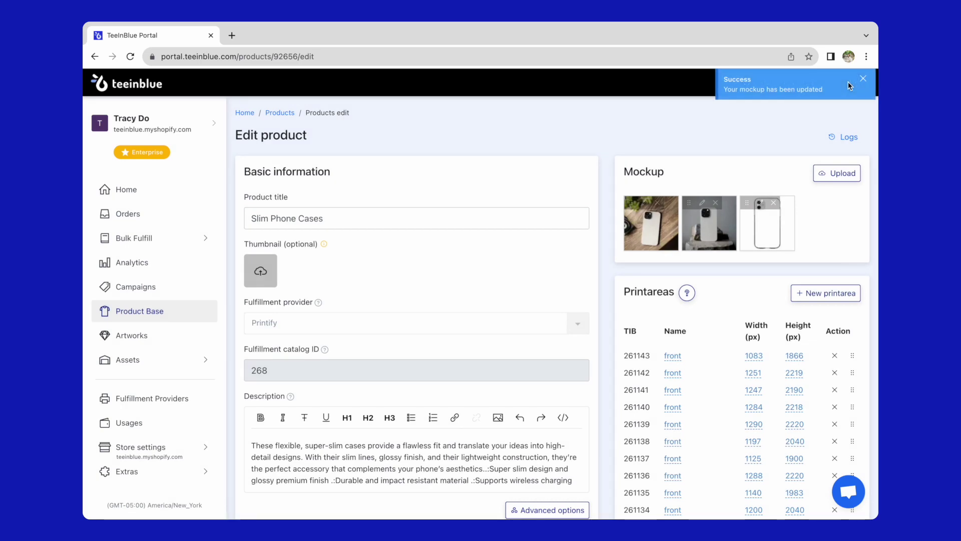
Step: Assign the first two mockups to the iPhone 11 and iPhone 11 Pro variants
{"action": "scroll", "coordinate": [801, 210], "scroll_direction": "down", "scroll_amount": 1}
{"action": "mouse_move", "coordinate": [753, 330]}
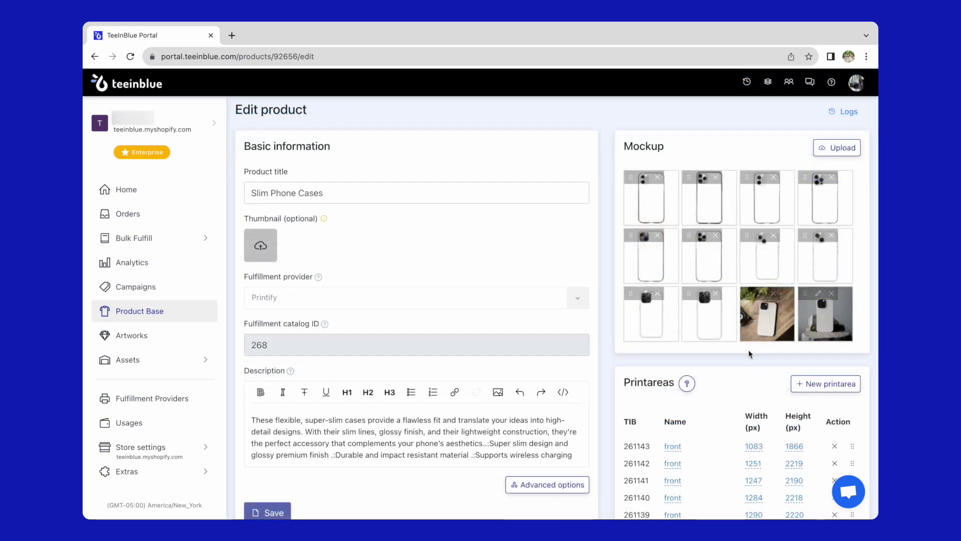
{"action": "scroll", "coordinate": [749, 351], "scroll_direction": "up", "scroll_amount": 1}
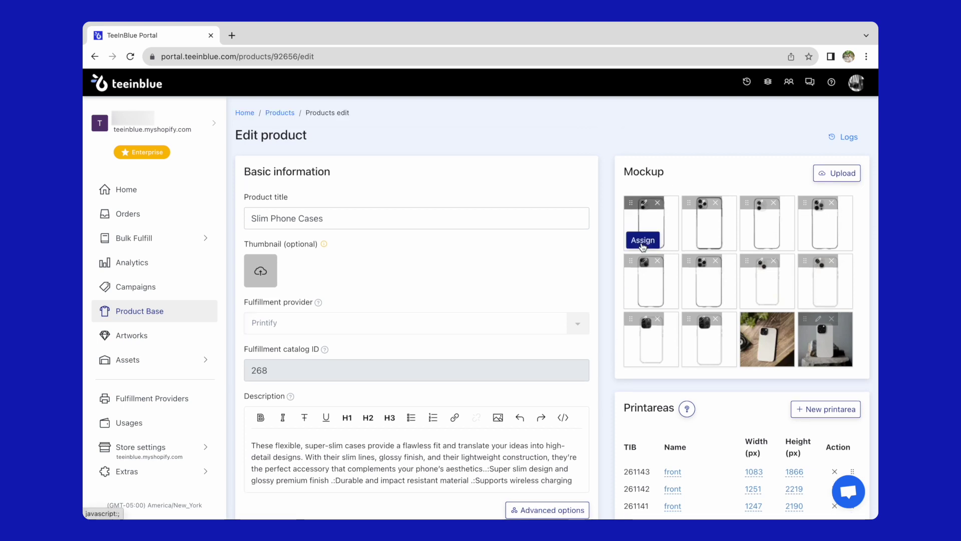
{"action": "left_click", "coordinate": [644, 241]}
{"action": "left_click", "coordinate": [529, 217]}
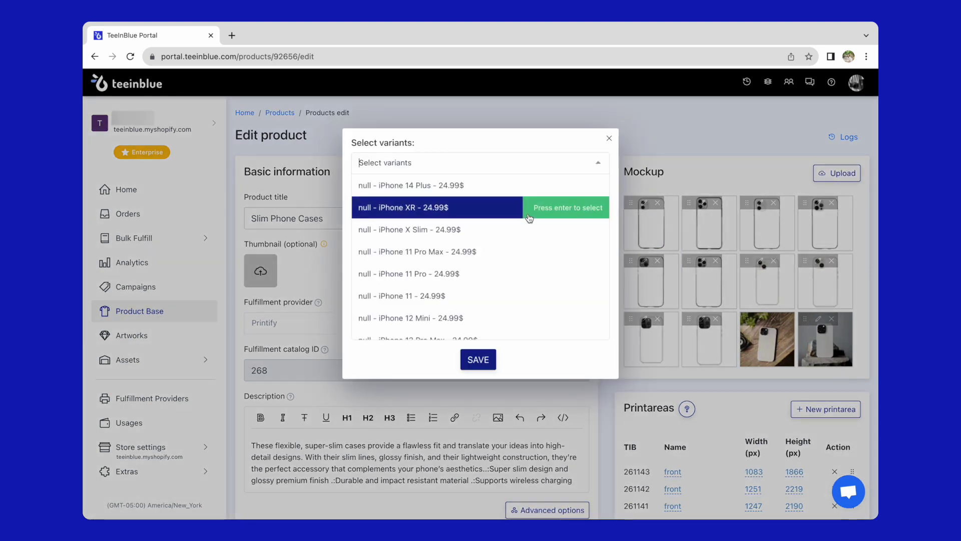
{"action": "left_click", "coordinate": [566, 299]}
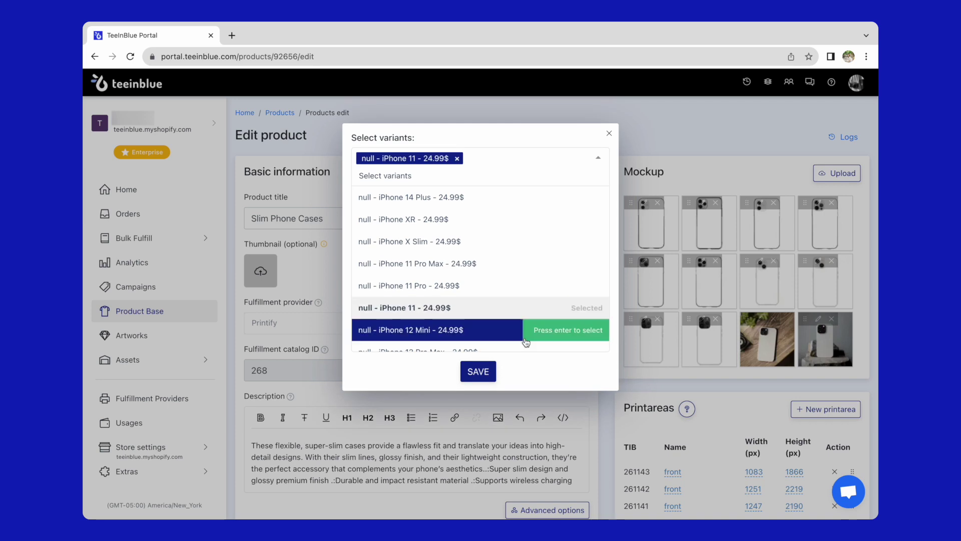
{"action": "left_click", "coordinate": [478, 360]}
{"action": "left_click", "coordinate": [699, 241]}
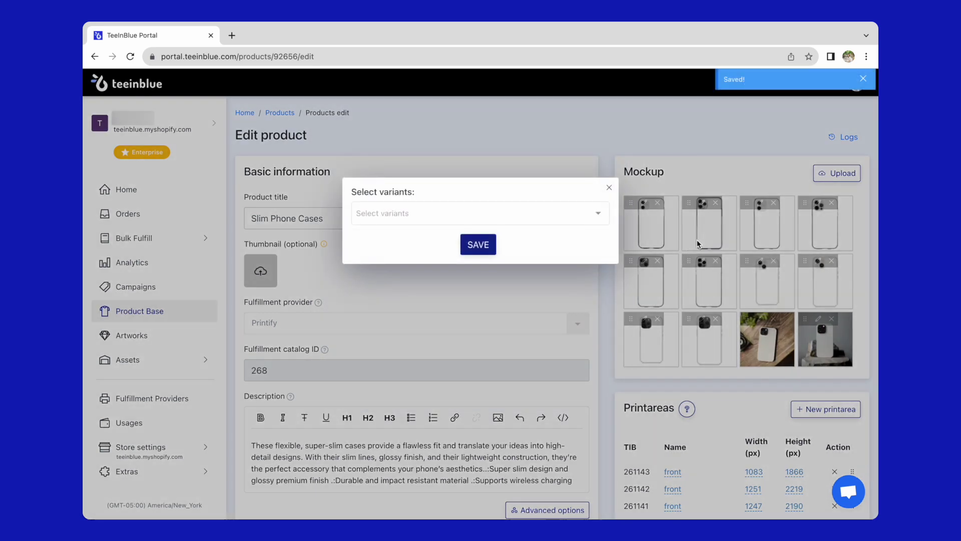
{"action": "left_click", "coordinate": [542, 210]}
{"action": "left_click", "coordinate": [559, 278]}
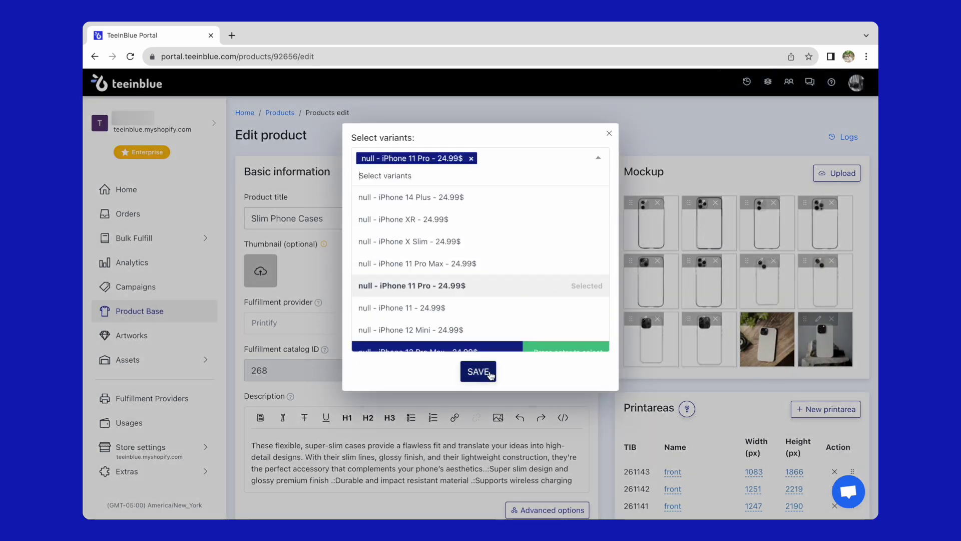
{"action": "left_click", "coordinate": [478, 367]}
Step: Assign the third mockup to iPhone 12/12 Pro and the fourth to its matching variant
{"action": "left_click", "coordinate": [759, 238]}
{"action": "left_click", "coordinate": [576, 213]}
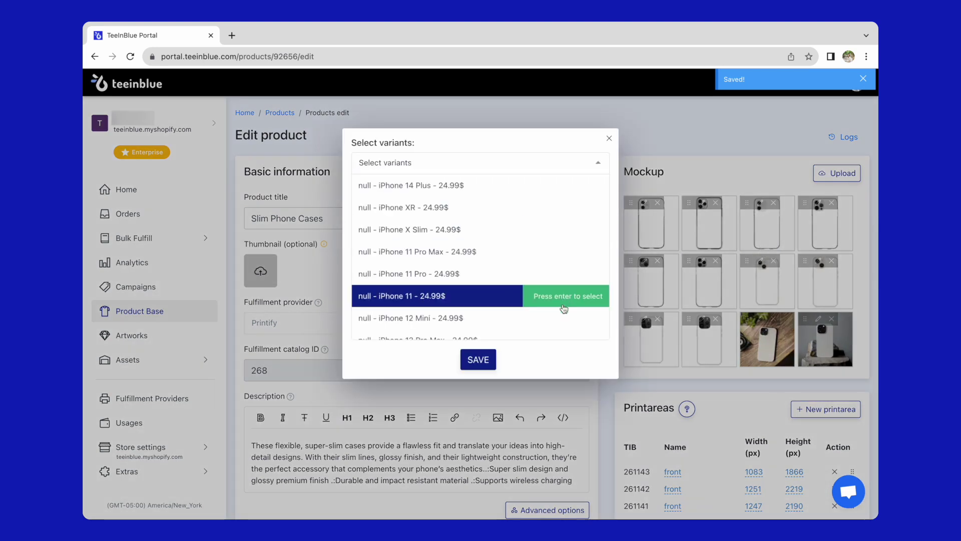
{"action": "scroll", "coordinate": [565, 326], "scroll_direction": "down", "scroll_amount": 10}
{"action": "left_click", "coordinate": [563, 283]}
{"action": "left_click", "coordinate": [477, 371]}
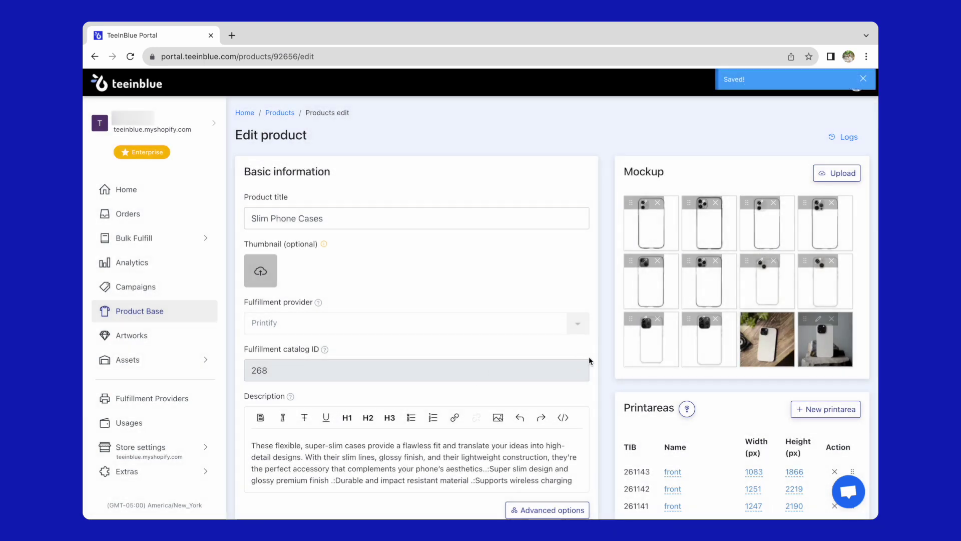
{"action": "left_click", "coordinate": [812, 241]}
{"action": "left_click", "coordinate": [576, 212]}
{"action": "scroll", "coordinate": [533, 281], "scroll_direction": "down", "scroll_amount": 2}
{"action": "left_click", "coordinate": [543, 281]}
{"action": "left_click", "coordinate": [477, 369]}
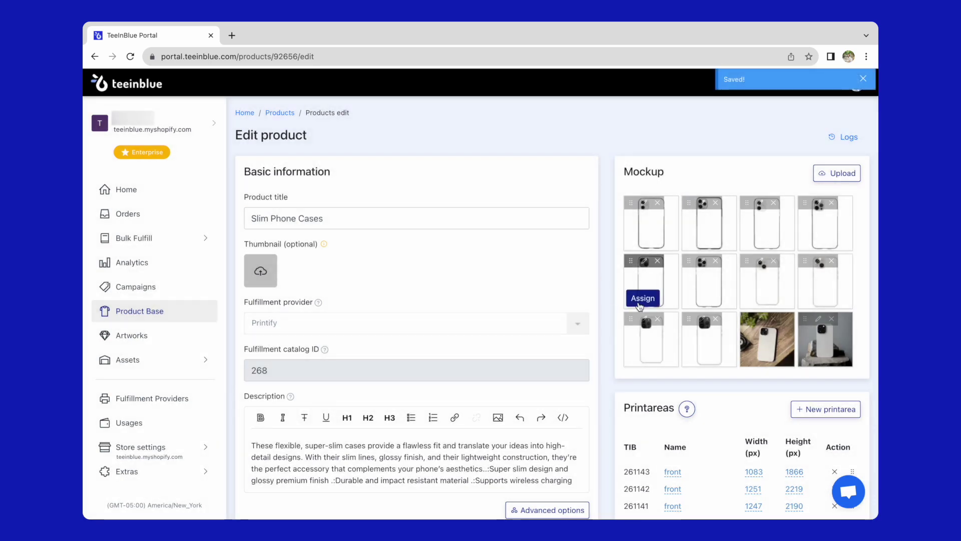
Step: Assign the next two mockups to iPhone 13 and iPhone 13 Pro
{"action": "left_click", "coordinate": [644, 297]}
{"action": "left_click", "coordinate": [530, 212]}
{"action": "scroll", "coordinate": [533, 281], "scroll_direction": "down", "scroll_amount": 2}
{"action": "scroll", "coordinate": [536, 290], "scroll_direction": "up", "scroll_amount": 2}
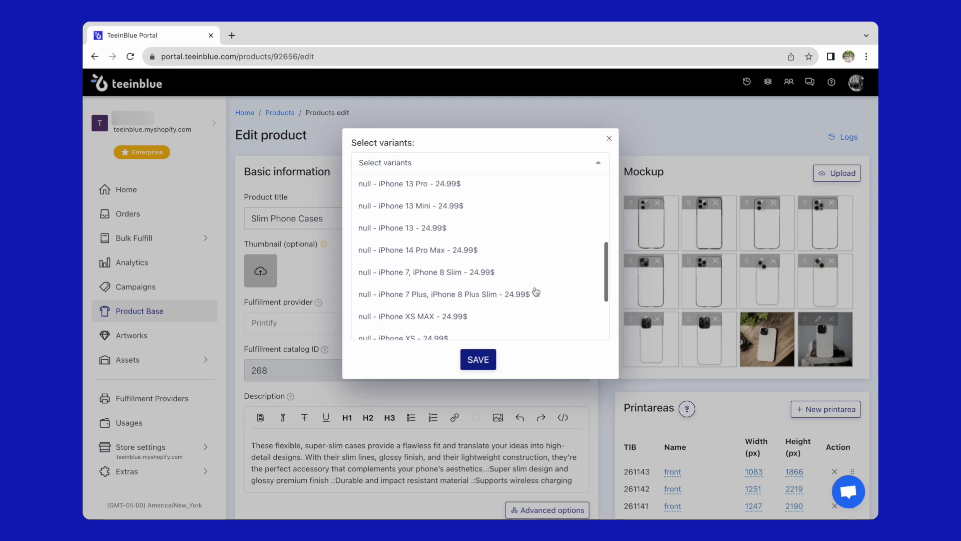
{"action": "left_click", "coordinate": [562, 238]}
{"action": "left_click", "coordinate": [476, 367]}
{"action": "left_click", "coordinate": [701, 298]}
{"action": "left_click", "coordinate": [551, 212]}
{"action": "scroll", "coordinate": [549, 301], "scroll_direction": "down", "scroll_amount": 2}
{"action": "left_click", "coordinate": [566, 263]}
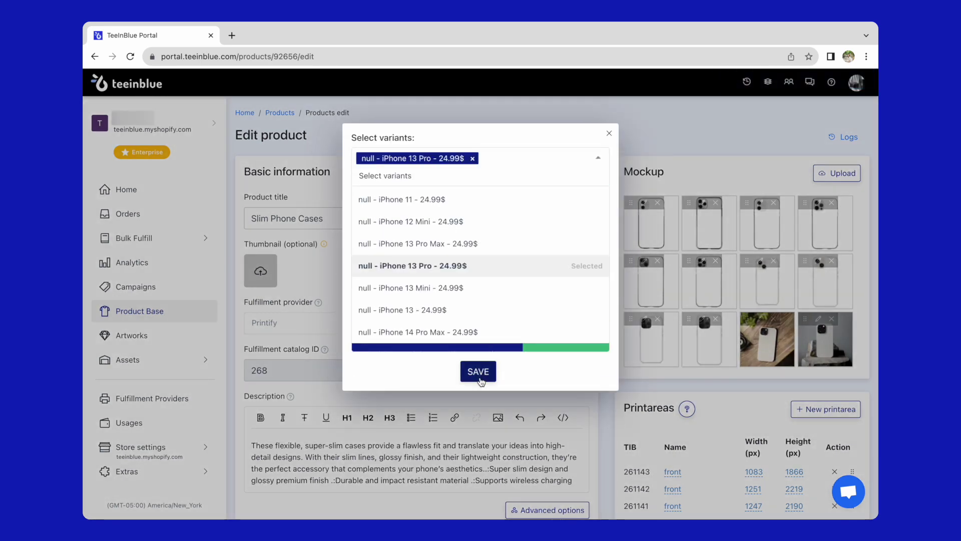
{"action": "left_click", "coordinate": [478, 370]}
Step: Assign the next two mockups to iPhone 14 and iPhone 14 Plus
{"action": "left_click", "coordinate": [760, 299]}
{"action": "left_click", "coordinate": [550, 211]}
{"action": "scroll", "coordinate": [566, 288], "scroll_direction": "down", "scroll_amount": 5}
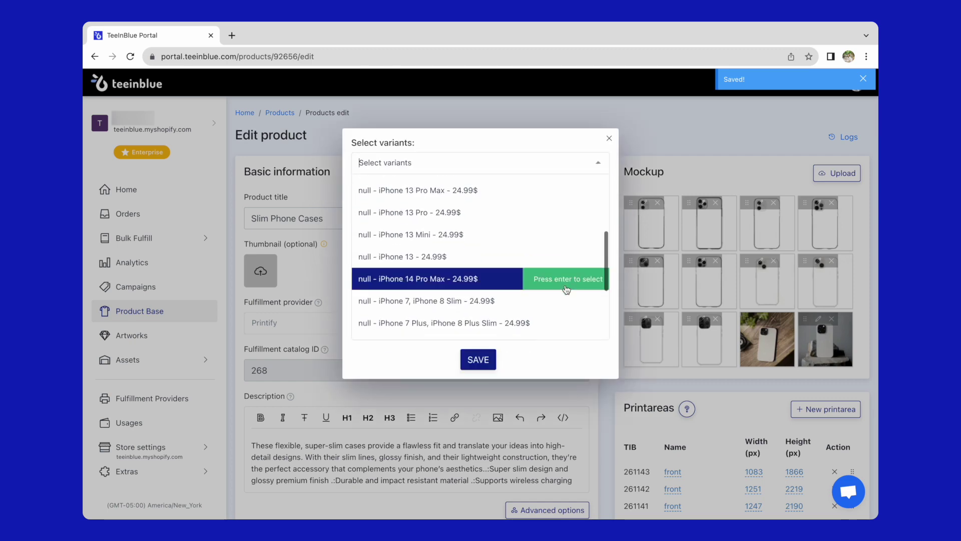
{"action": "left_click", "coordinate": [571, 326]}
{"action": "left_click", "coordinate": [478, 369]}
{"action": "left_click", "coordinate": [811, 298]}
{"action": "left_click", "coordinate": [536, 214]}
{"action": "scroll", "coordinate": [536, 283], "scroll_direction": "down", "scroll_amount": 5}
{"action": "scroll", "coordinate": [537, 285], "scroll_direction": "down", "scroll_amount": 2}
{"action": "scroll", "coordinate": [538, 285], "scroll_direction": "up", "scroll_amount": 10}
{"action": "left_click", "coordinate": [566, 185]}
{"action": "left_click", "coordinate": [478, 369]}
Step: Assign the last two mockups to iPhone 14 Pro and iPhone 14 Pro Max
{"action": "left_click", "coordinate": [651, 357]}
{"action": "left_click", "coordinate": [523, 214]}
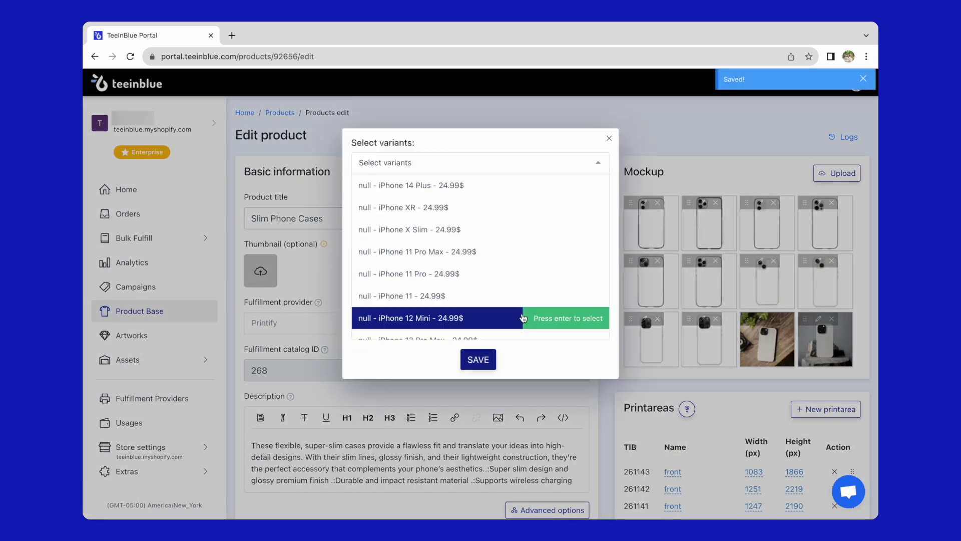
{"action": "scroll", "coordinate": [523, 318], "scroll_direction": "down", "scroll_amount": 8}
{"action": "left_click", "coordinate": [523, 318]}
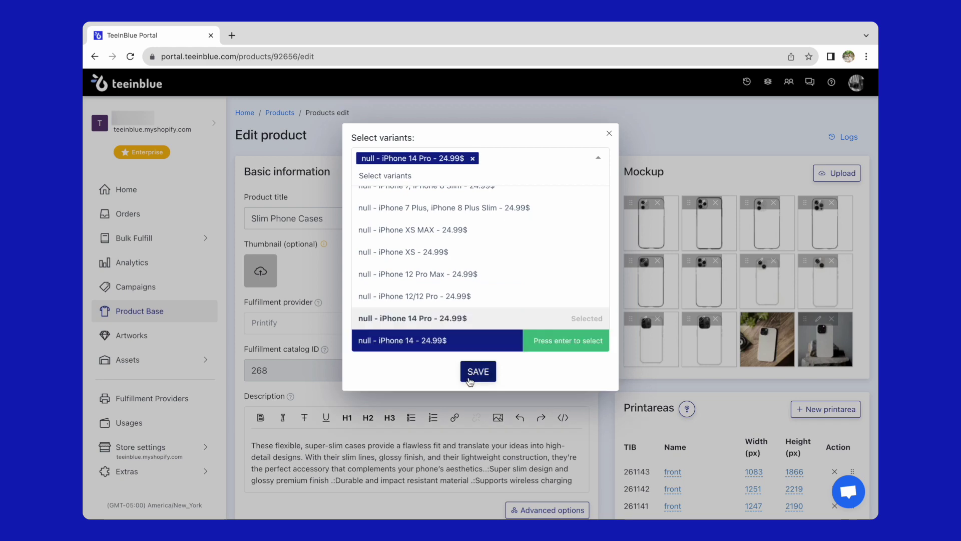
{"action": "left_click", "coordinate": [478, 369]}
{"action": "left_click", "coordinate": [681, 358]}
{"action": "left_click", "coordinate": [526, 214]}
{"action": "scroll", "coordinate": [527, 301], "scroll_direction": "down", "scroll_amount": 5}
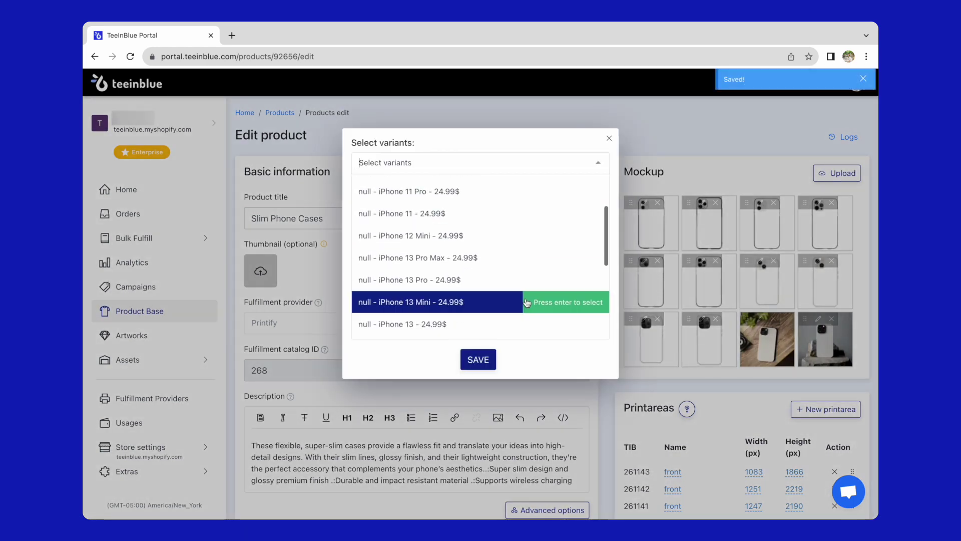
{"action": "left_click", "coordinate": [526, 277]}
{"action": "left_click", "coordinate": [475, 371]}
{"action": "key", "text": "Return"}
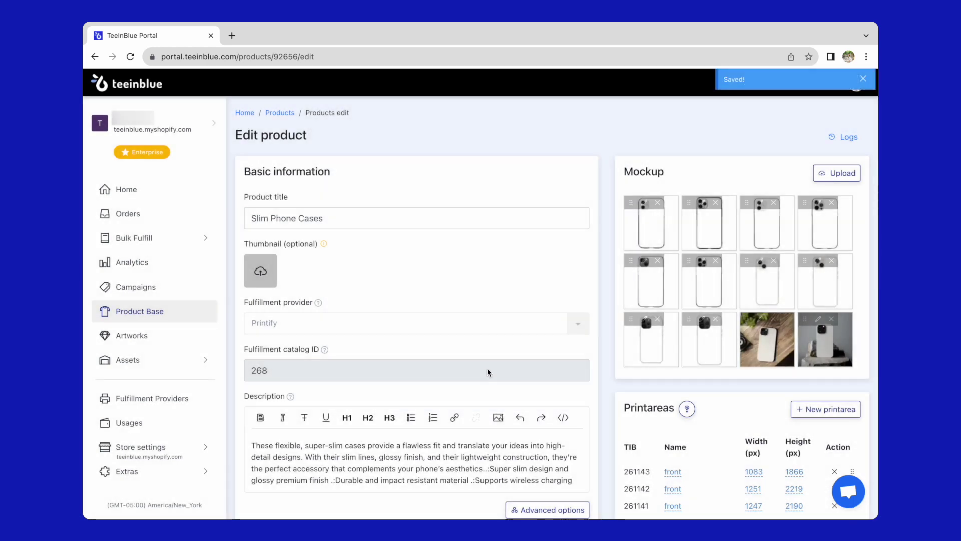
Step: Select all 20 variant rows and set their price to 24.99 and colour to White
{"action": "scroll", "coordinate": [603, 415], "scroll_direction": "down", "scroll_amount": 3}
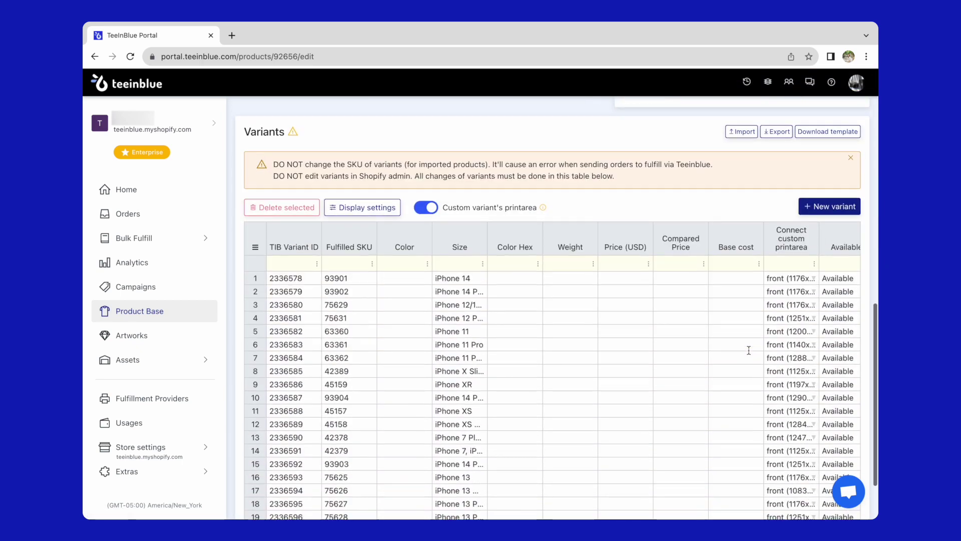
{"action": "scroll", "coordinate": [745, 348], "scroll_direction": "down", "scroll_amount": 1}
{"action": "left_click", "coordinate": [255, 210]}
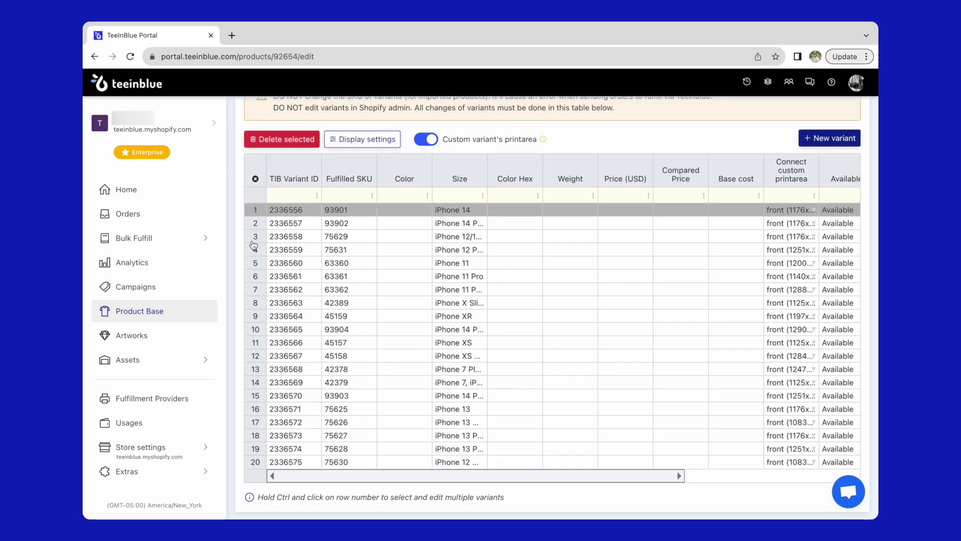
{"action": "left_click", "coordinate": [254, 462], "text": "shift"}
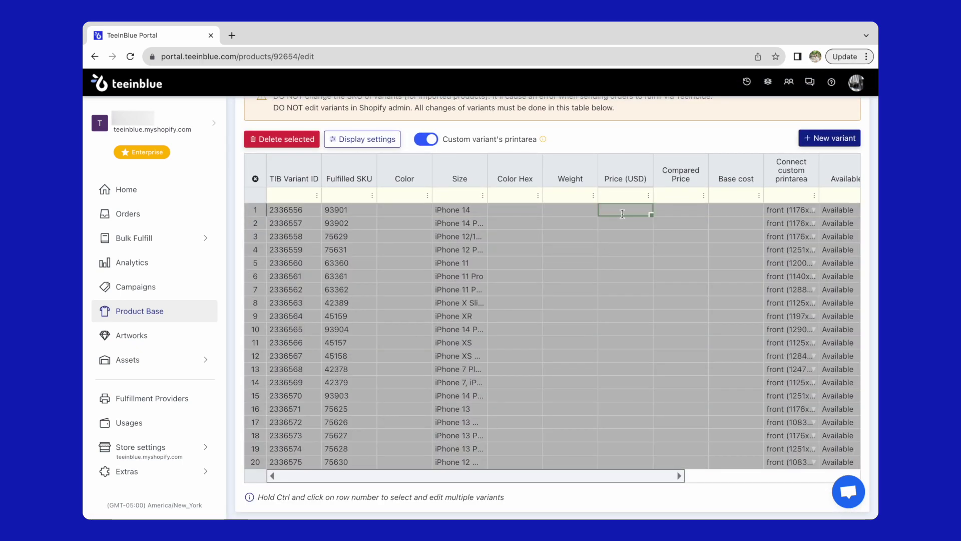
{"action": "type", "text": "24.99"}
{"action": "key", "text": "Tab"}
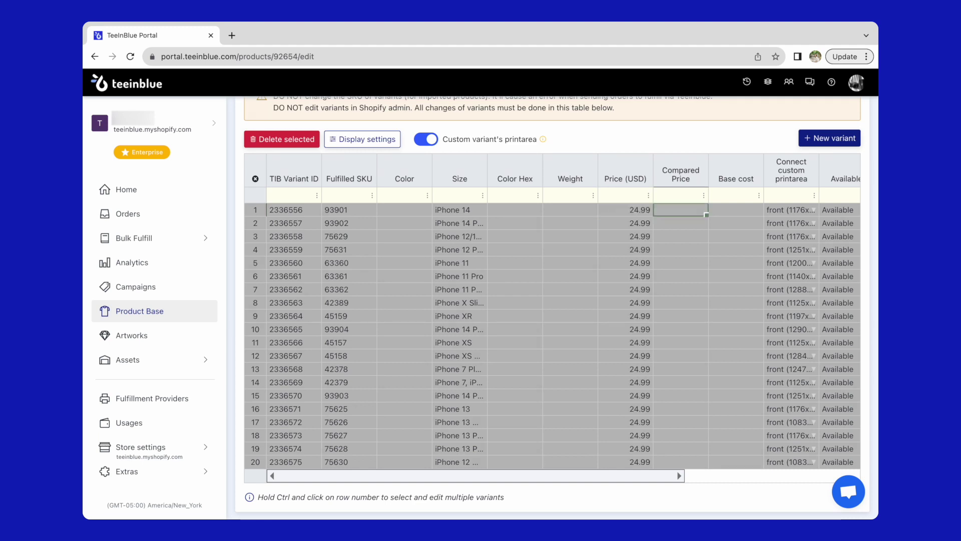
{"action": "left_click", "coordinate": [394, 210]}
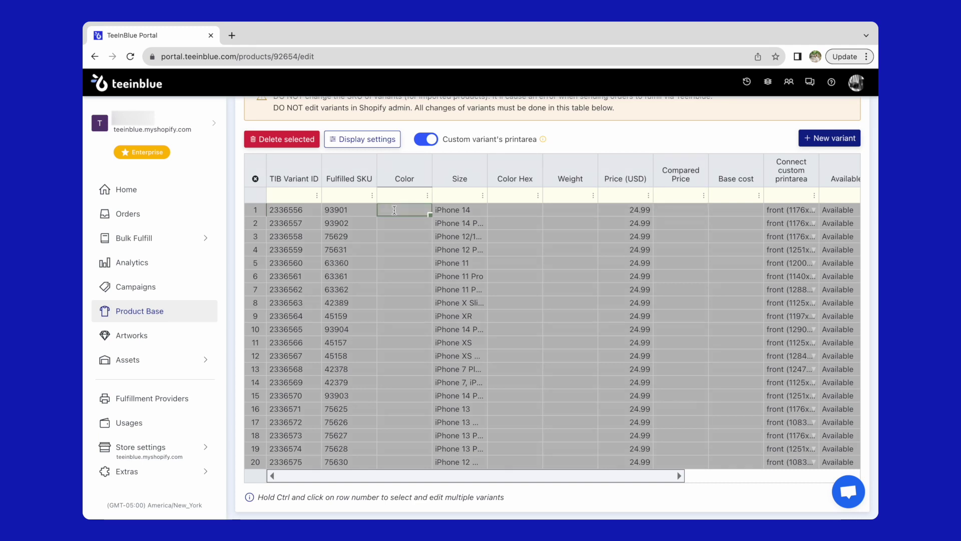
{"action": "type", "text": "White"}
{"action": "key", "text": "Return"}
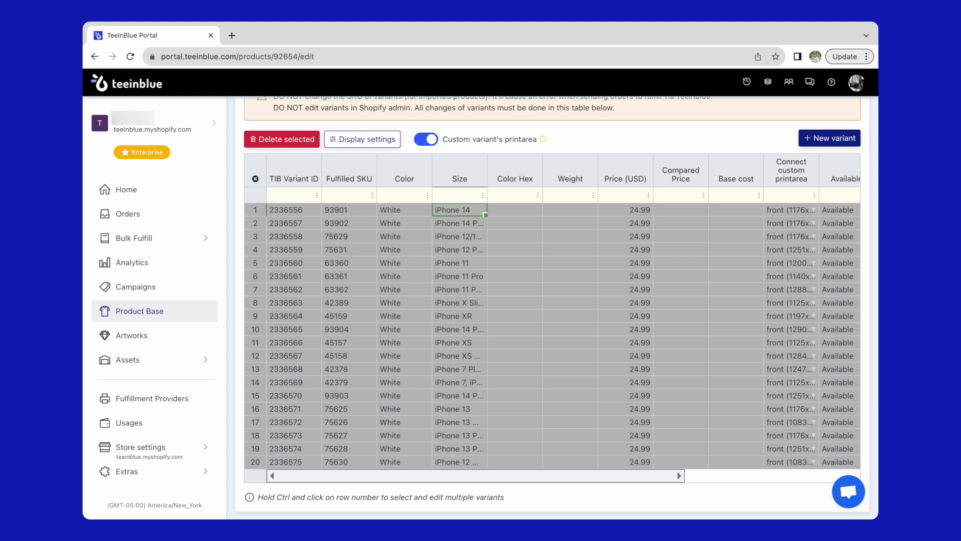
{"action": "left_click", "coordinate": [255, 179]}
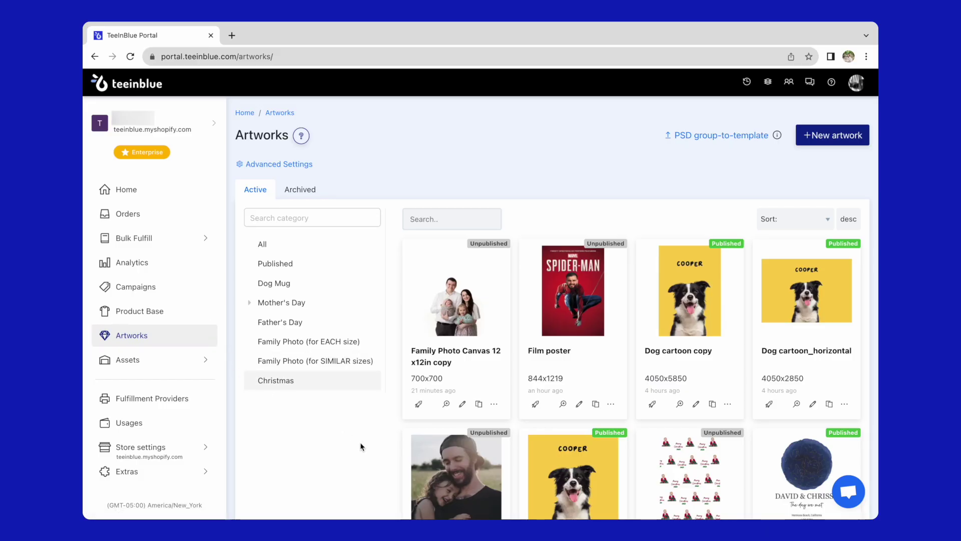
Step: Duplicate the Couple Poster artwork and edit the resulting Couple Poster copy
{"action": "scroll", "coordinate": [360, 447], "scroll_direction": "down", "scroll_amount": 5}
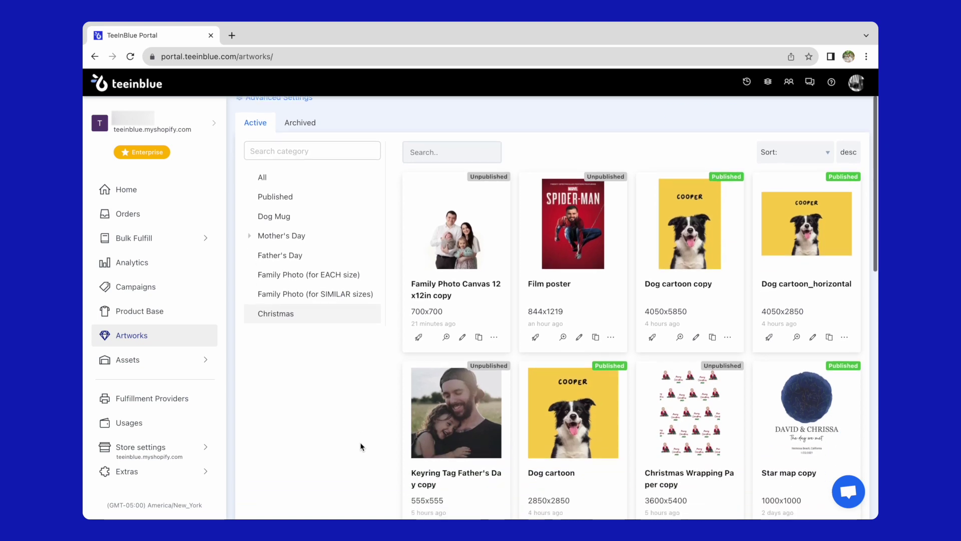
{"action": "scroll", "coordinate": [361, 447], "scroll_direction": "down", "scroll_amount": 3}
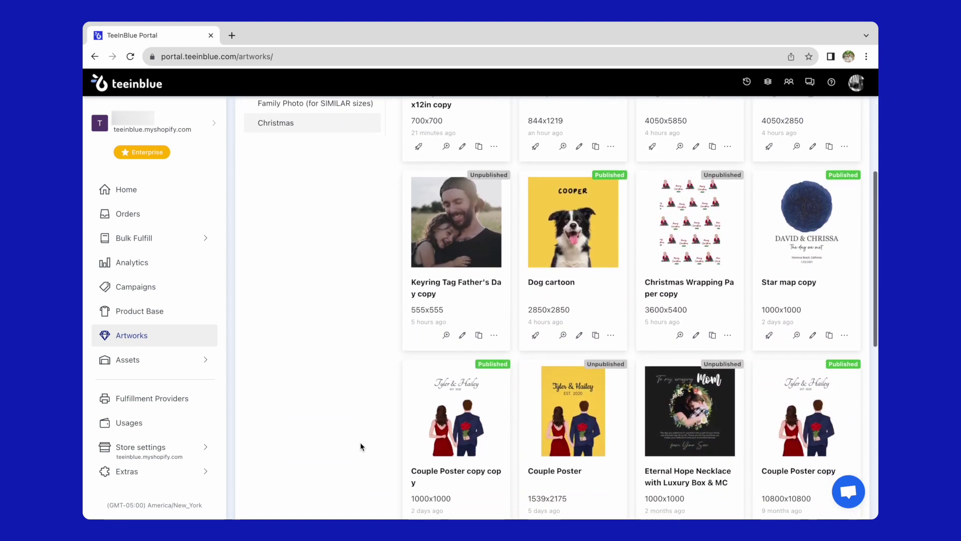
{"action": "mouse_move", "coordinate": [580, 396]}
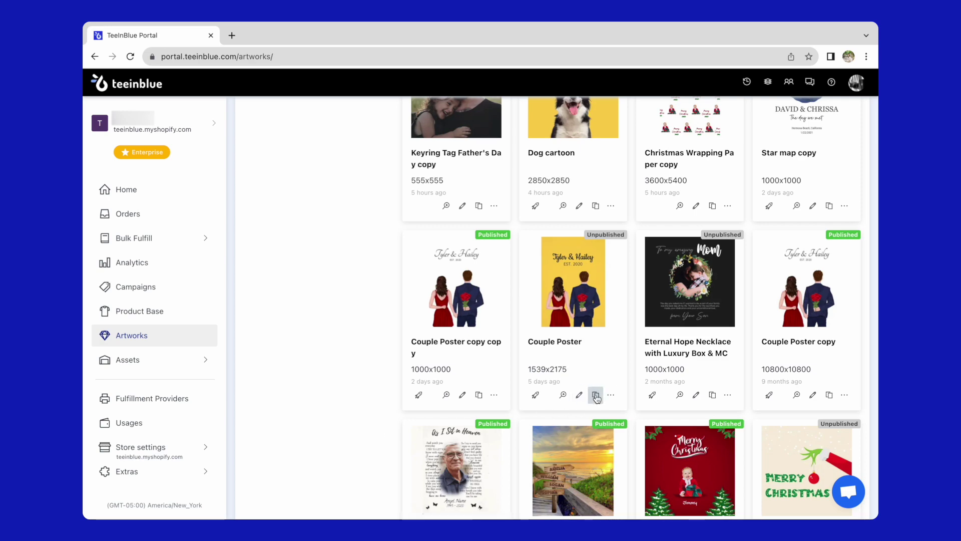
{"action": "left_click", "coordinate": [596, 397]}
{"action": "scroll", "coordinate": [596, 393], "scroll_direction": "up", "scroll_amount": 3}
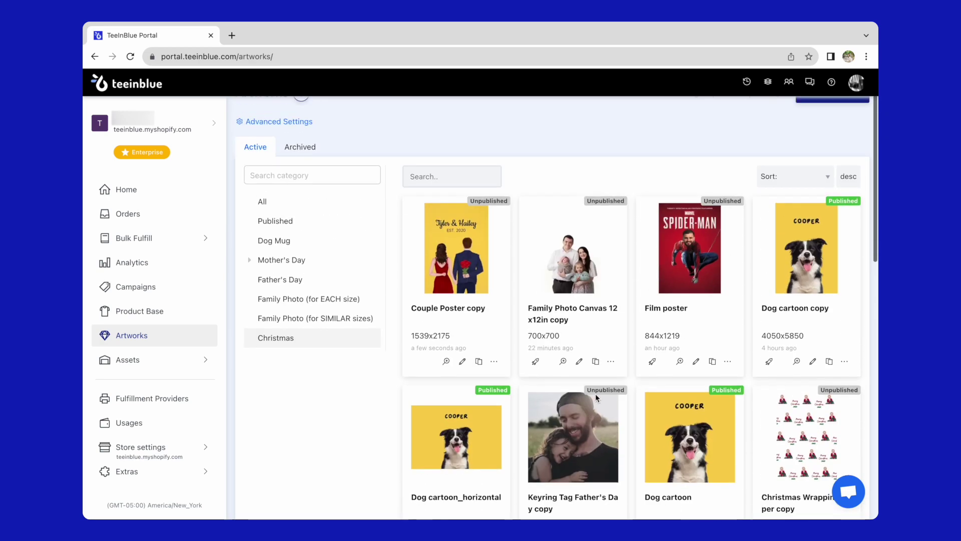
{"action": "left_click", "coordinate": [460, 364]}
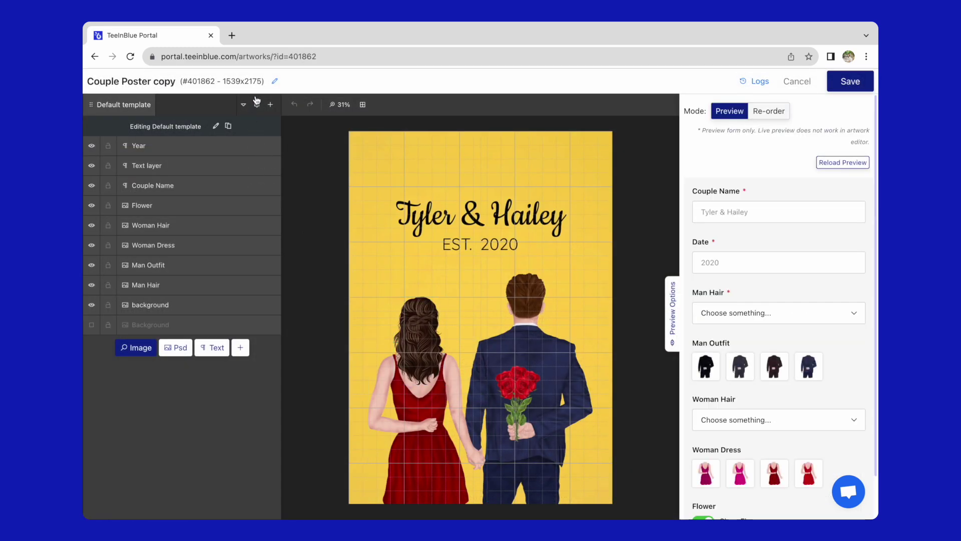
Step: Rename the artwork to Couple Phone Case and import the Slim Phone Cases 1176x2060 print area size
{"action": "left_click", "coordinate": [275, 81]}
{"action": "left_click", "coordinate": [516, 182]}
{"action": "key", "text": "BackSpace"}
{"action": "key", "text": "BackSpace"}
{"action": "key", "text": "BackSpace"}
{"action": "key", "text": "BackSpace"}
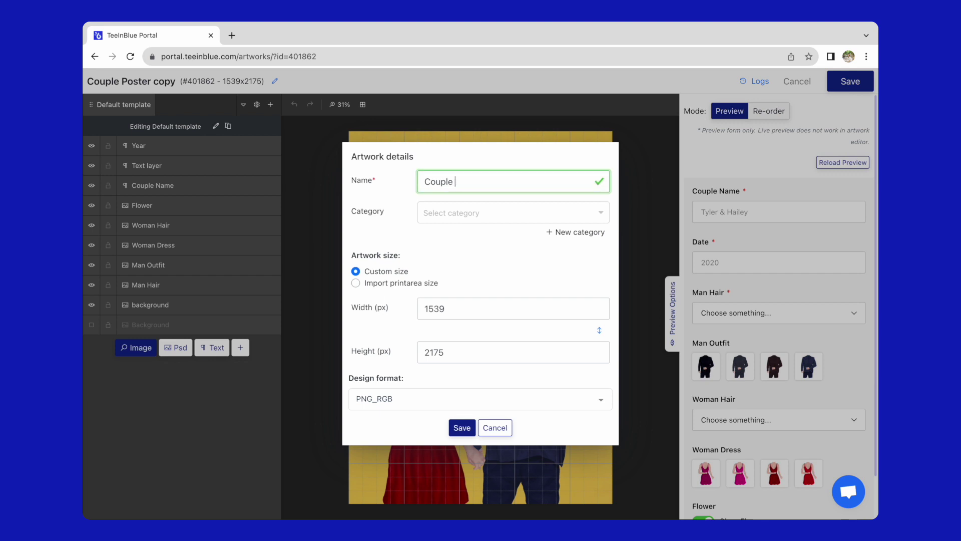
{"action": "left_click", "coordinate": [399, 284]}
{"action": "left_click", "coordinate": [483, 347]}
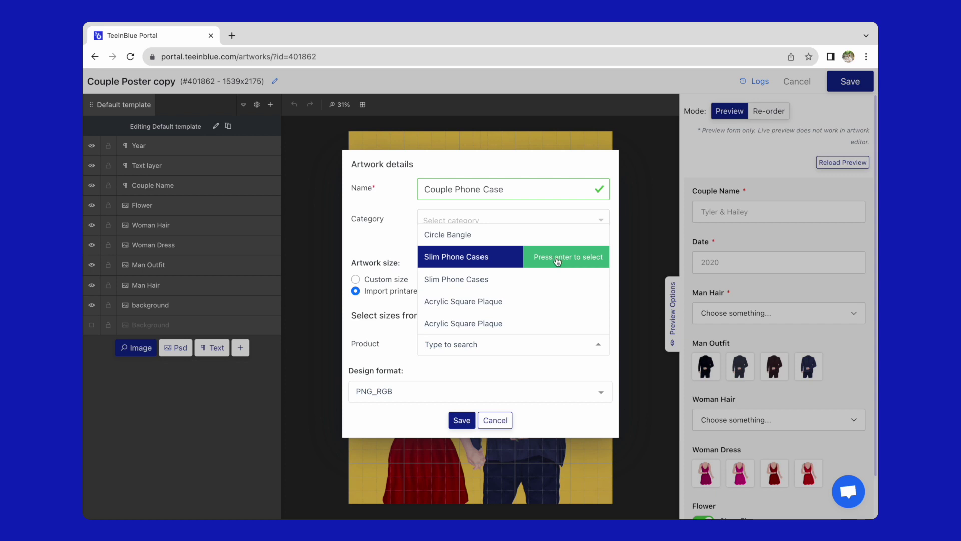
{"action": "left_click", "coordinate": [548, 257]}
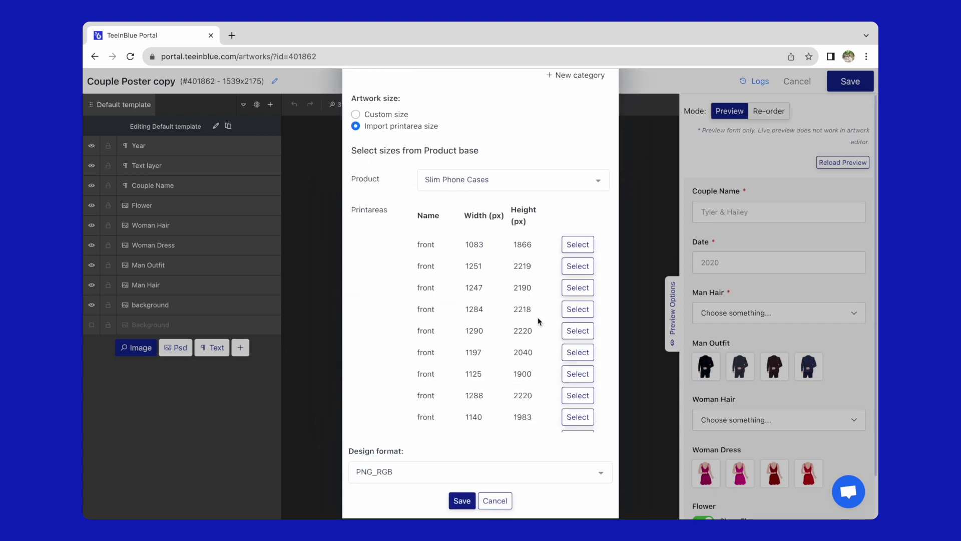
{"action": "scroll", "coordinate": [536, 321], "scroll_direction": "down", "scroll_amount": 2}
{"action": "left_click", "coordinate": [582, 425]}
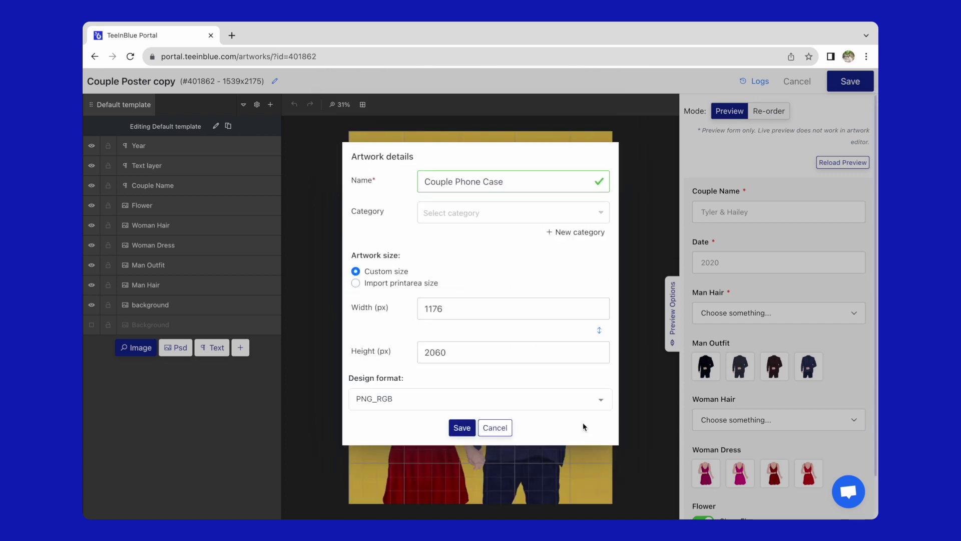
{"action": "left_click", "coordinate": [462, 428]}
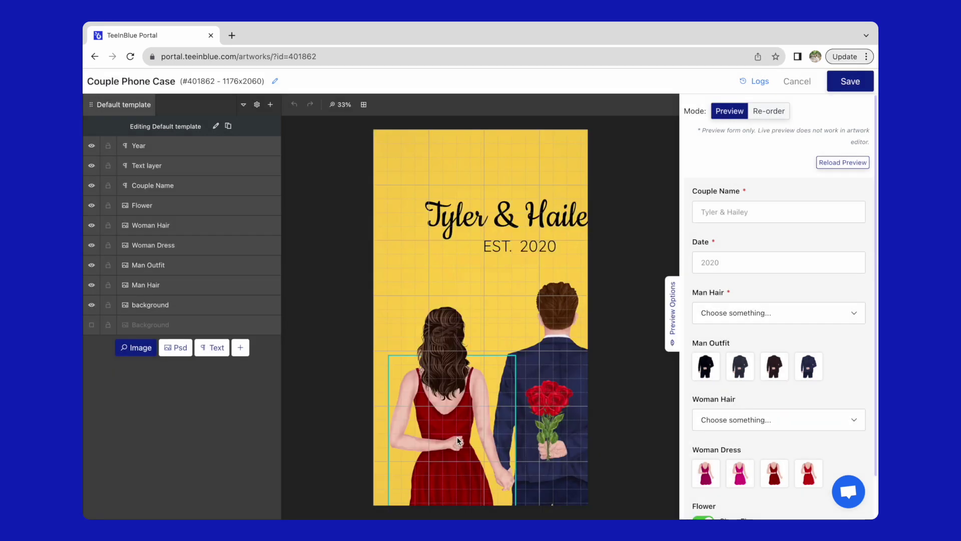
Step: Scale down the Year to Man Hair layer group and centre it on the canvas guide
{"action": "left_click", "coordinate": [238, 151]}
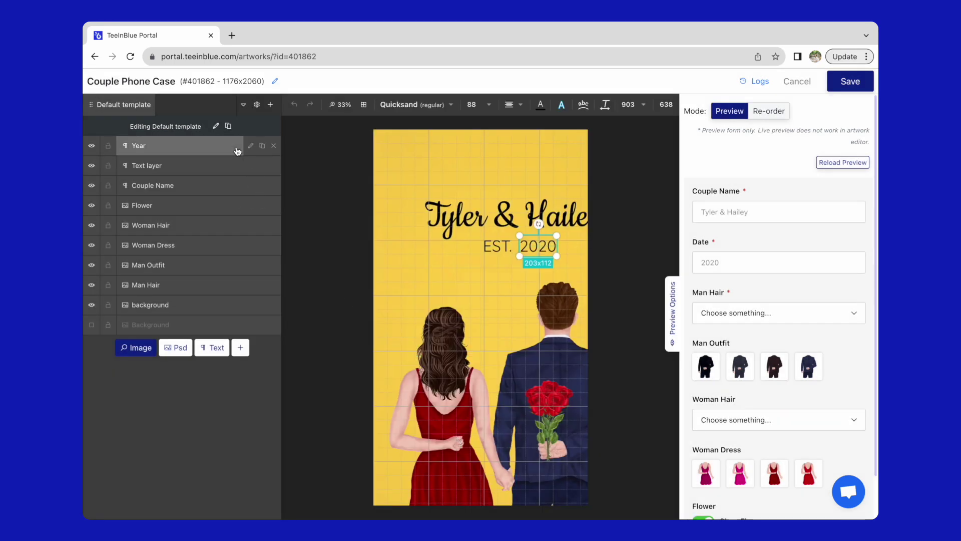
{"action": "left_click", "coordinate": [218, 285], "text": "shift"}
{"action": "left_click_drag", "start_coordinate": [401, 207], "coordinate": [448, 252]}
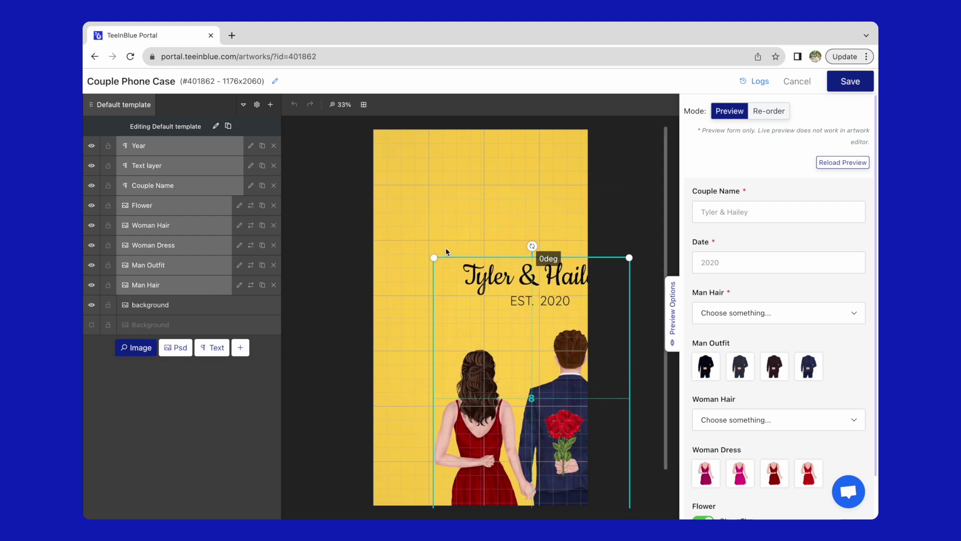
{"action": "left_click_drag", "start_coordinate": [564, 408], "coordinate": [514, 385]}
{"action": "left_click_drag", "start_coordinate": [385, 234], "coordinate": [394, 249]}
{"action": "left_click_drag", "start_coordinate": [537, 379], "coordinate": [532, 379]}
{"action": "left_click_drag", "start_coordinate": [386, 250], "coordinate": [390, 254]}
{"action": "left_click_drag", "start_coordinate": [530, 411], "coordinate": [530, 412]}
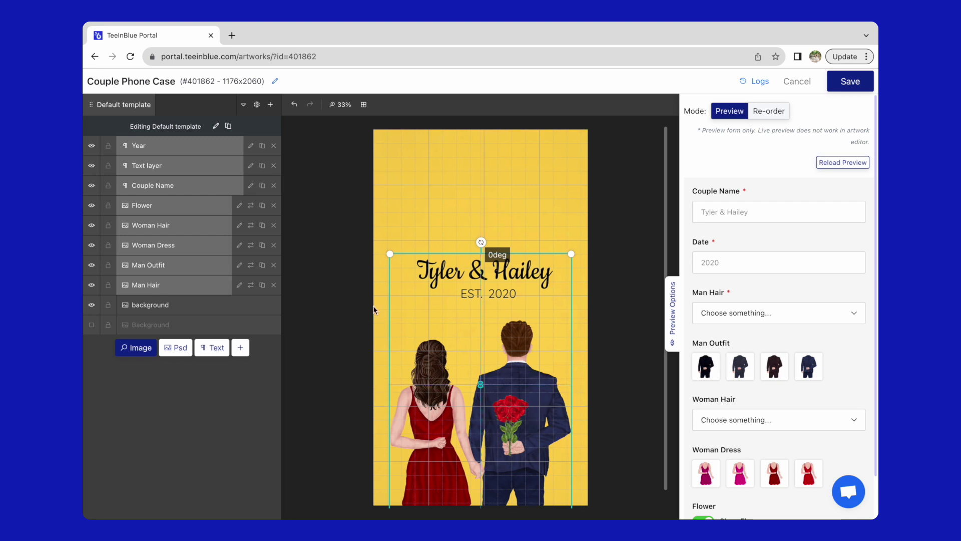
Step: Enlarge the Year and Couple Name text layers slightly and reposition them above the illustration
{"action": "left_click", "coordinate": [180, 146]}
{"action": "left_click", "coordinate": [187, 187], "text": "shift"}
{"action": "left_click_drag", "start_coordinate": [490, 287], "coordinate": [486, 286]}
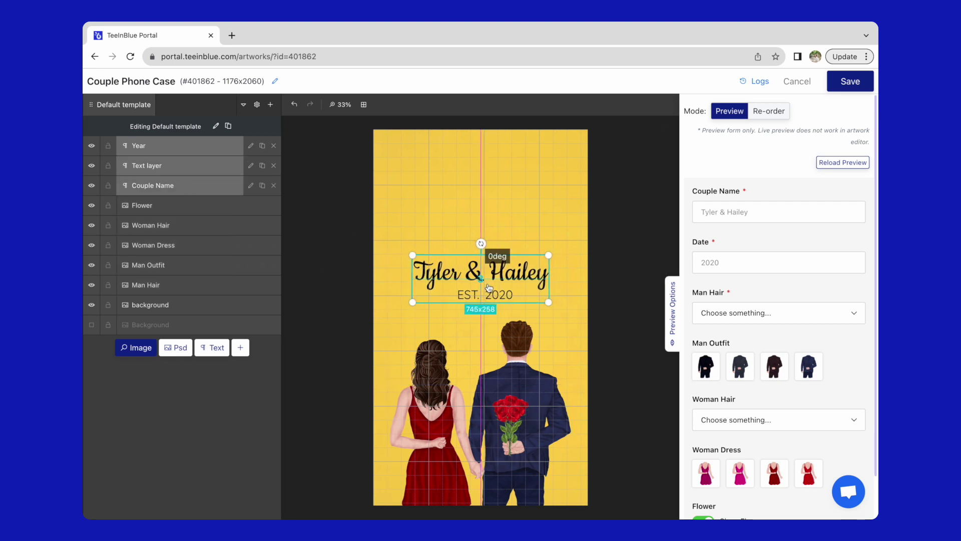
{"action": "left_click_drag", "start_coordinate": [413, 254], "coordinate": [404, 251]}
{"action": "left_click_drag", "start_coordinate": [514, 299], "coordinate": [514, 300]}
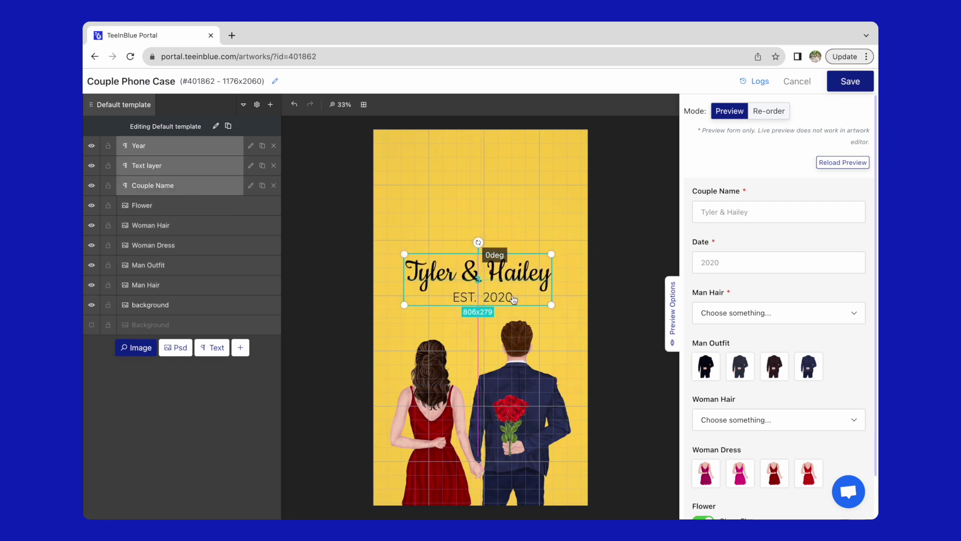
{"action": "left_click_drag", "start_coordinate": [404, 254], "coordinate": [400, 252]}
{"action": "left_click_drag", "start_coordinate": [476, 283], "coordinate": [480, 285]}
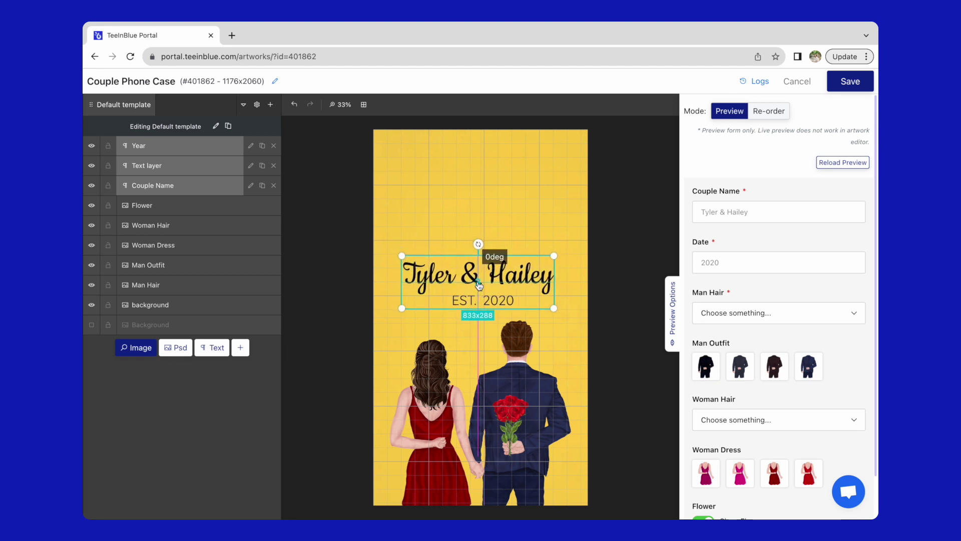
{"action": "left_click", "coordinate": [385, 335]}
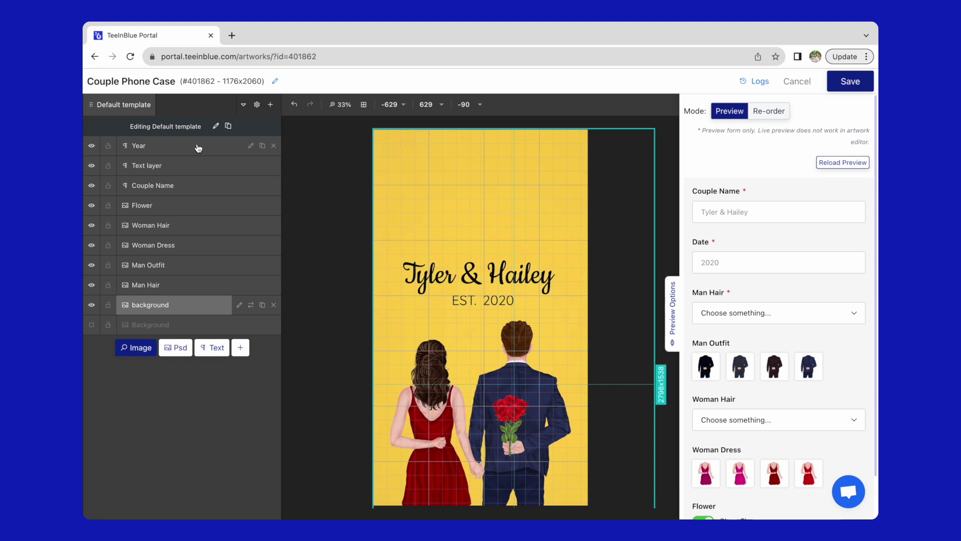
Step: Check the Couple Name and Year layer settings
{"action": "left_click", "coordinate": [251, 186]}
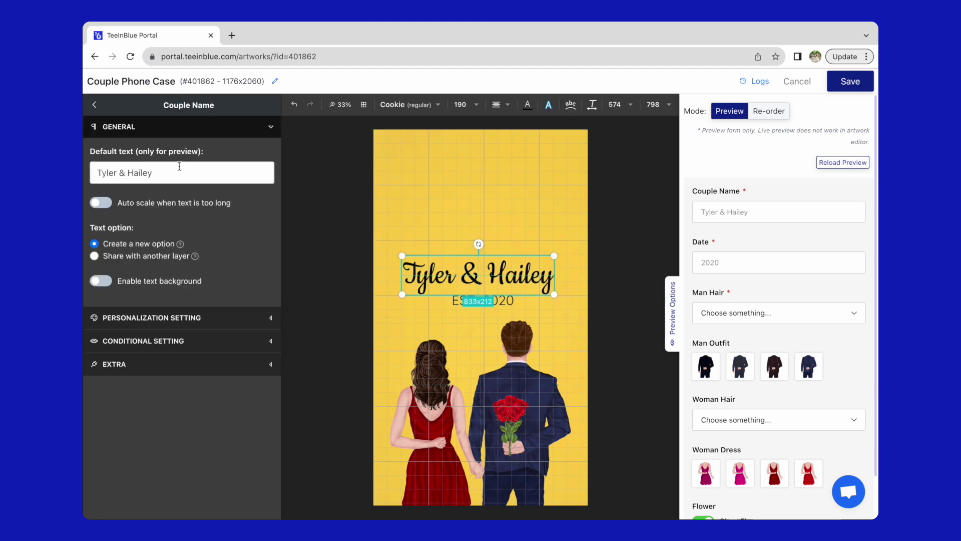
{"action": "left_click", "coordinate": [96, 106]}
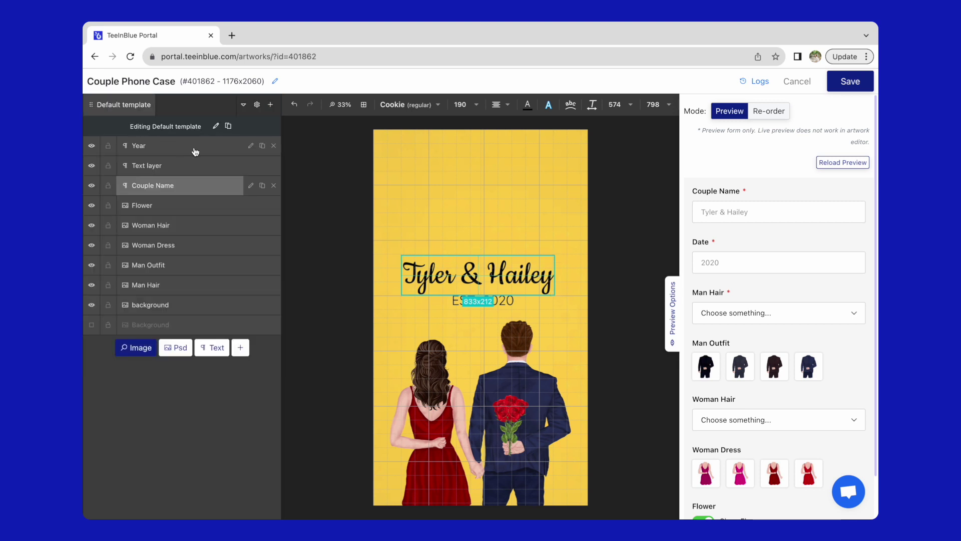
{"action": "left_click", "coordinate": [251, 146]}
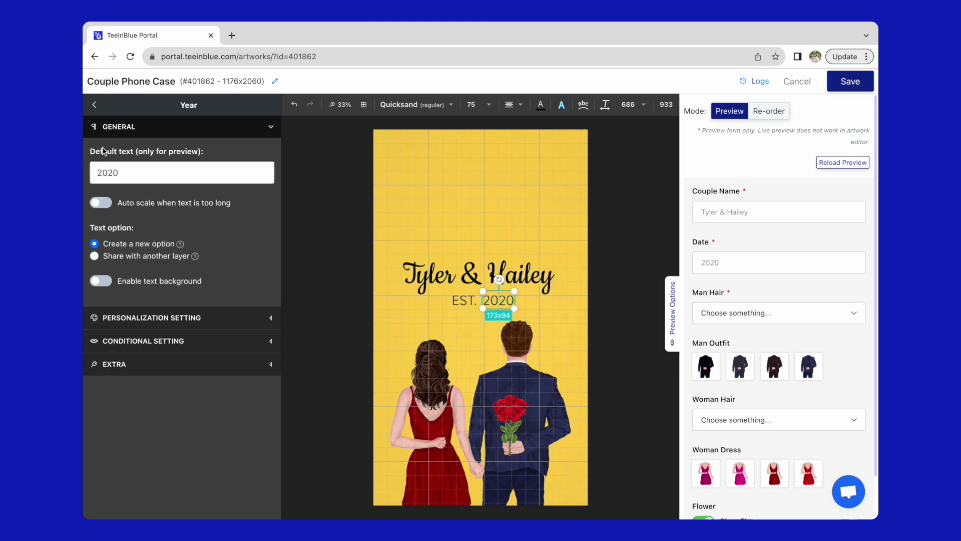
{"action": "left_click", "coordinate": [92, 106]}
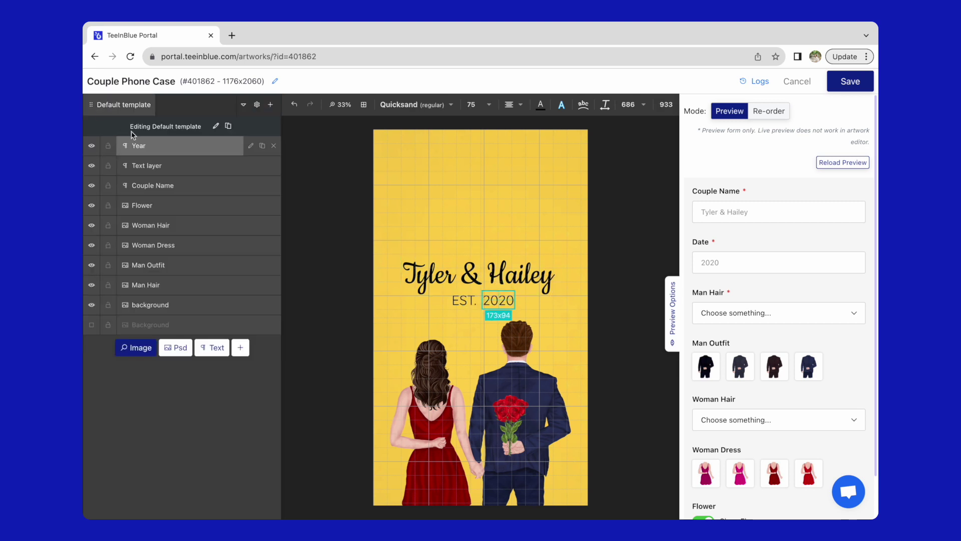
Step: Select the Woman Hair, Woman Dress, Man Outfit and Man Hair layers, then review Man Hair and Man Outfit settings
{"action": "left_click", "coordinate": [202, 227]}
{"action": "left_click", "coordinate": [202, 247]}
{"action": "left_click", "coordinate": [202, 268]}
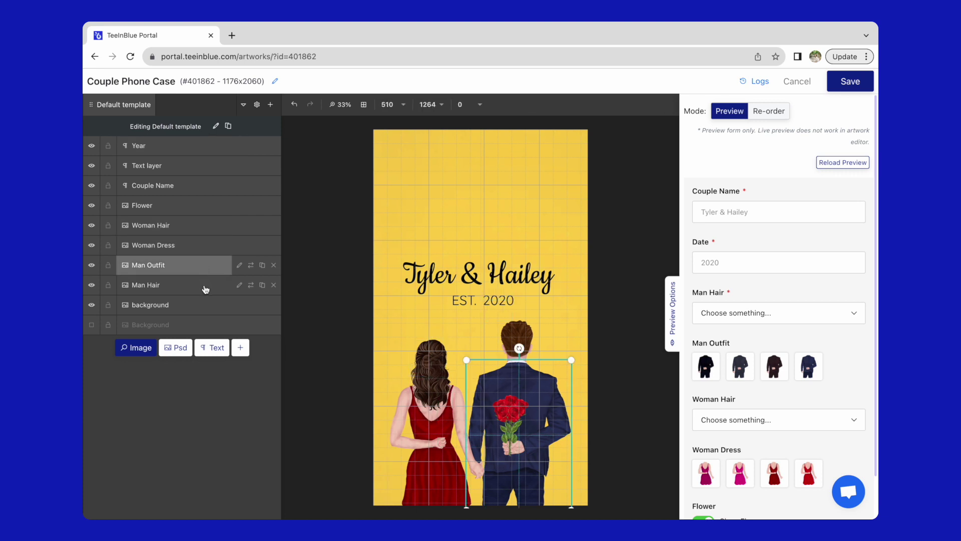
{"action": "left_click", "coordinate": [206, 289]}
{"action": "left_click", "coordinate": [239, 284]}
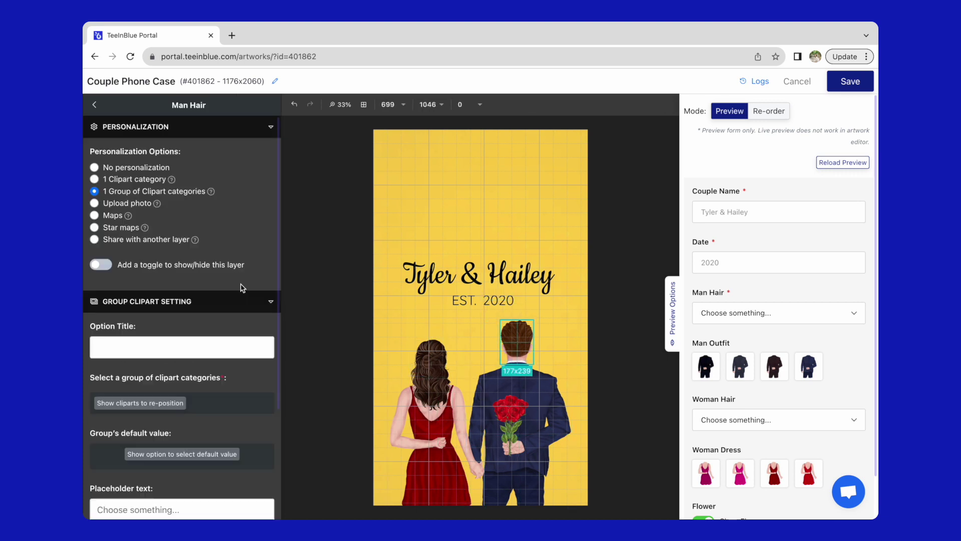
{"action": "left_click", "coordinate": [92, 104]}
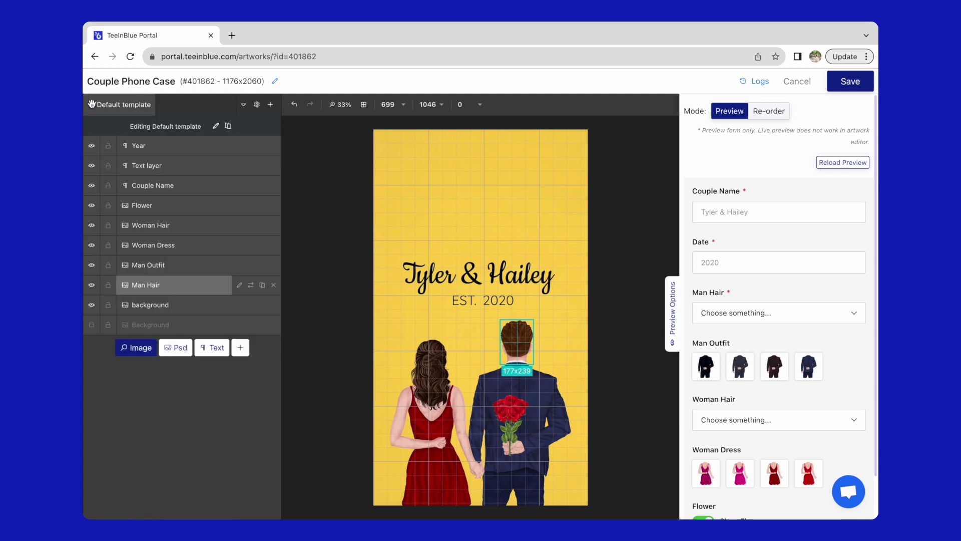
{"action": "left_click", "coordinate": [239, 265]}
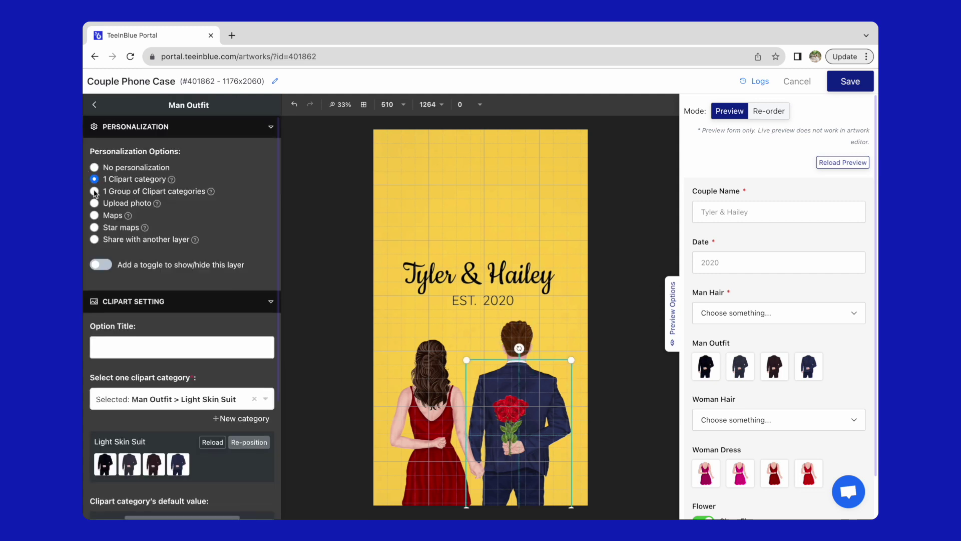
{"action": "left_click", "coordinate": [94, 105]}
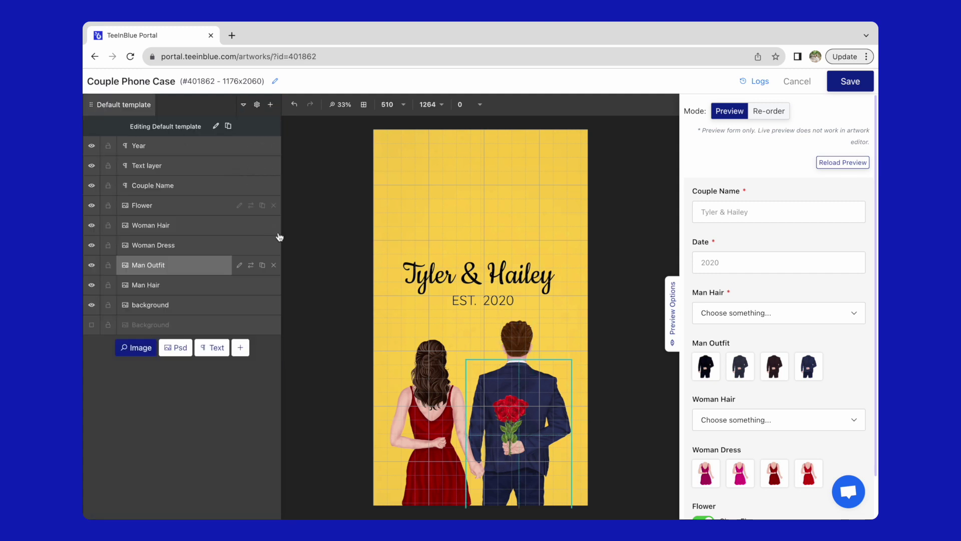
Step: Save the resized Couple Phone Case artwork
{"action": "scroll", "coordinate": [715, 349], "scroll_direction": "down", "scroll_amount": 1}
{"action": "scroll", "coordinate": [716, 346], "scroll_direction": "up", "scroll_amount": 1}
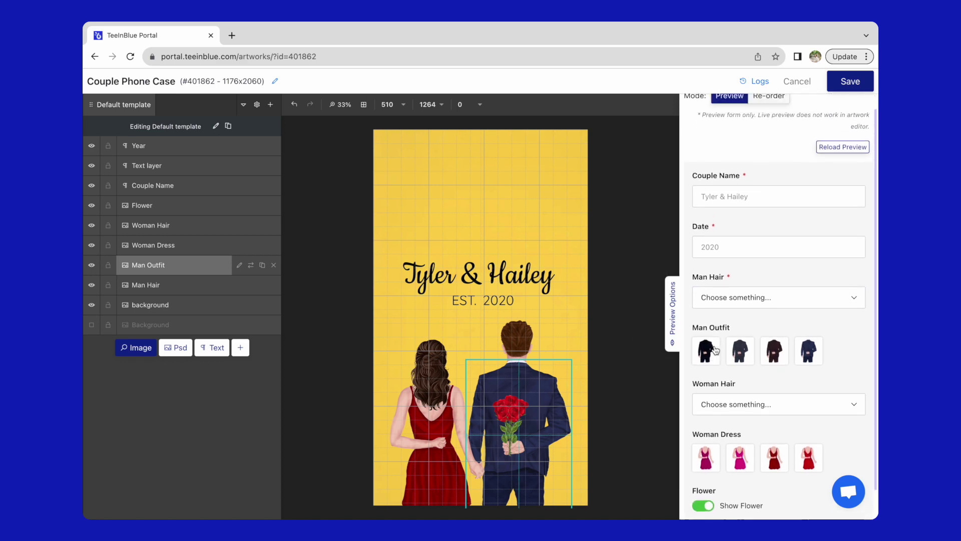
{"action": "left_click", "coordinate": [858, 83]}
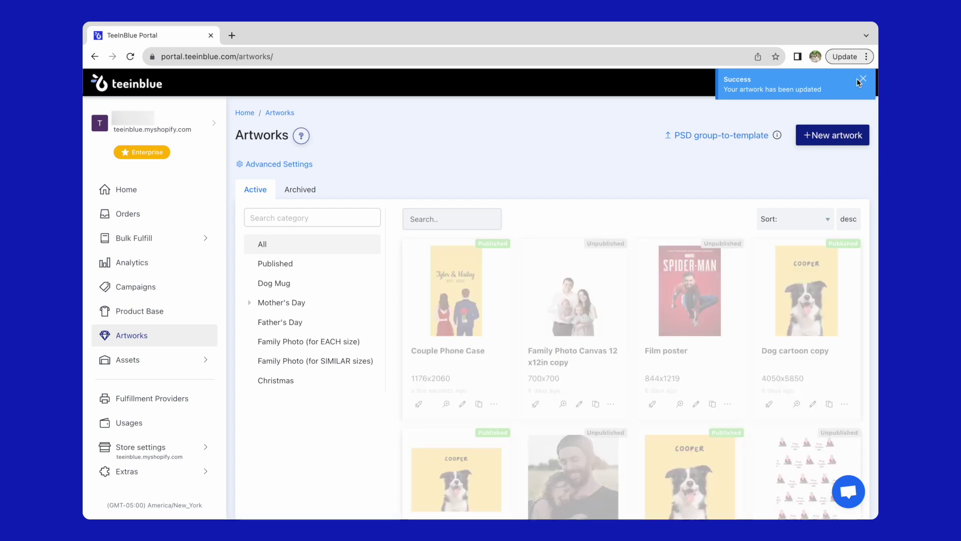
Step: Create and save the 'Couple Personalized White Phone Case' campaign, then list its available products
{"action": "left_click", "coordinate": [859, 82]}
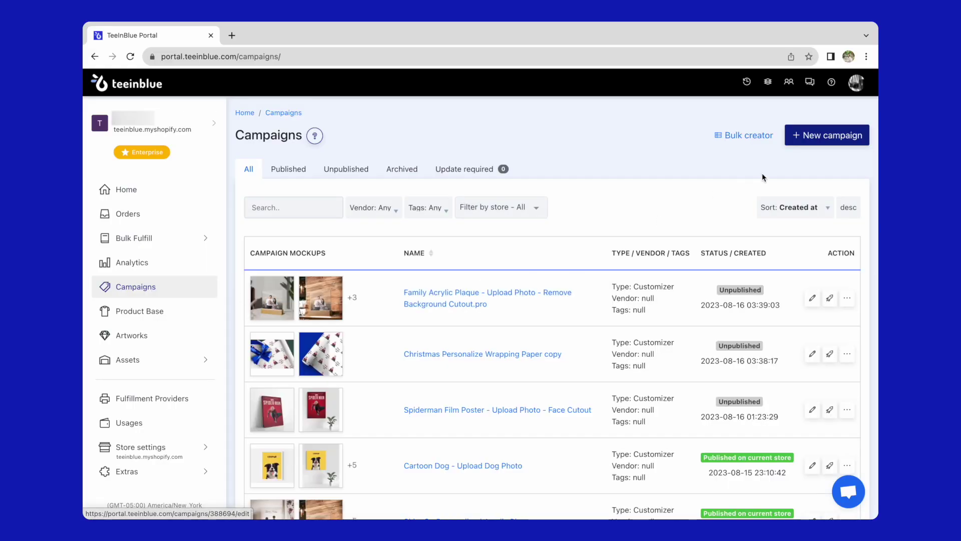
{"action": "left_click", "coordinate": [807, 137]}
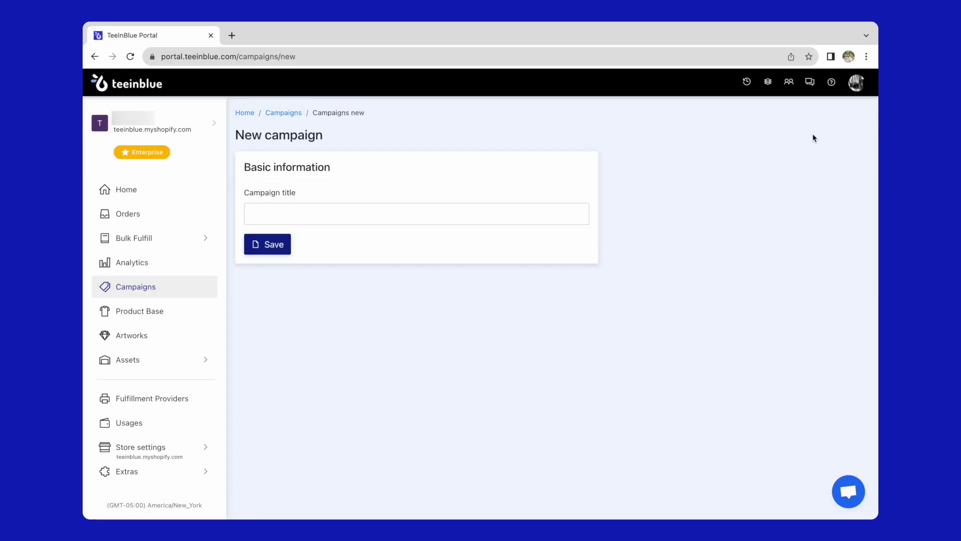
{"action": "left_click", "coordinate": [516, 212]}
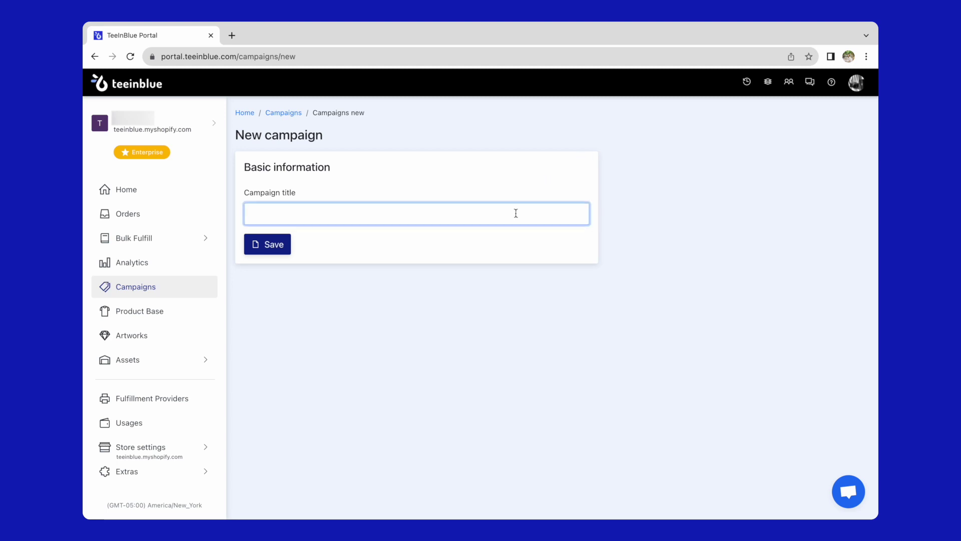
{"action": "type", "text": "Couple Personalized White Phone Case"}
{"action": "left_click", "coordinate": [270, 245]}
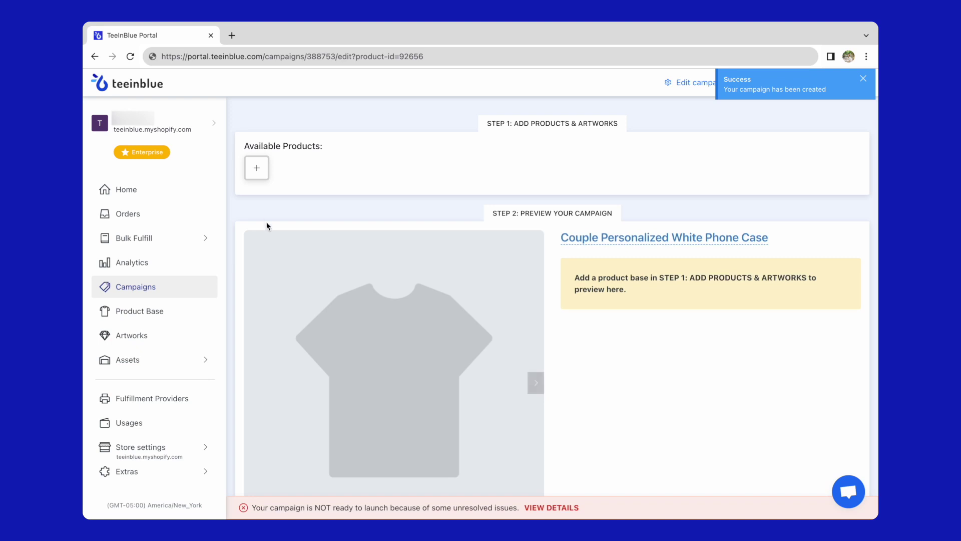
{"action": "left_click", "coordinate": [257, 169]}
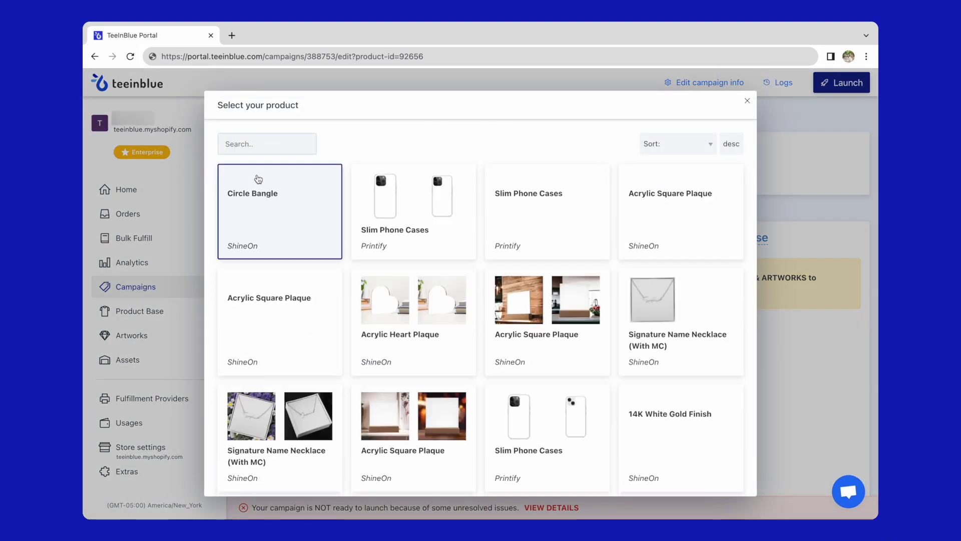
Step: Add Slim Phone Cases and exclude the unwanted iPhone sizes, leaving 9 variants
{"action": "left_click", "coordinate": [401, 216]}
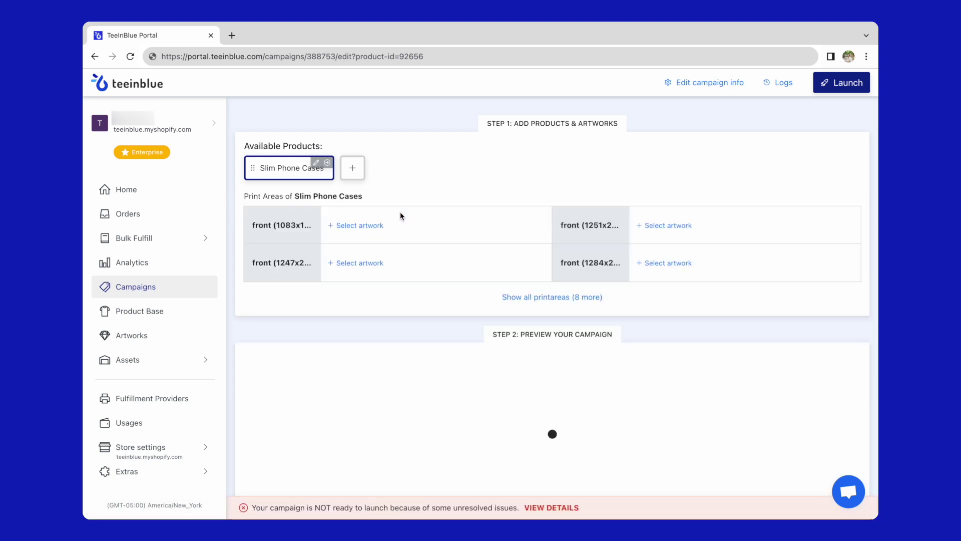
{"action": "left_click", "coordinate": [316, 163]}
{"action": "left_click", "coordinate": [234, 270]}
{"action": "left_click", "coordinate": [273, 330]}
{"action": "left_click", "coordinate": [208, 225]}
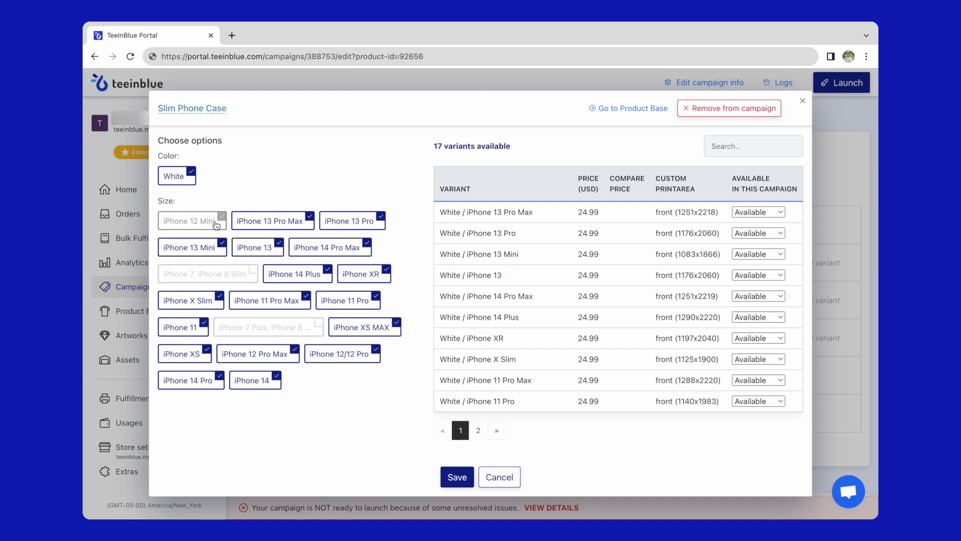
{"action": "left_click", "coordinate": [260, 221]}
{"action": "left_click", "coordinate": [219, 250]}
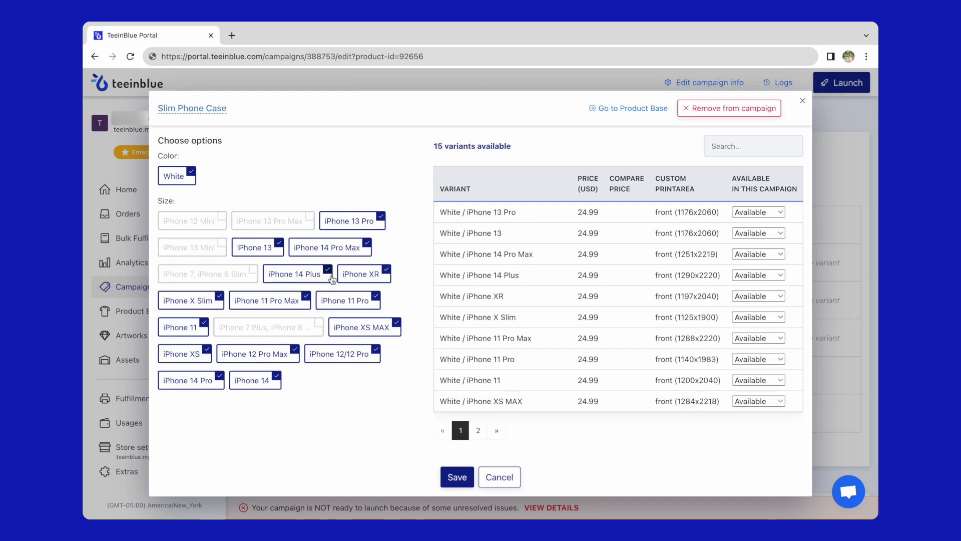
{"action": "left_click", "coordinate": [359, 277]}
{"action": "left_click", "coordinate": [200, 303]}
{"action": "left_click", "coordinate": [243, 304]}
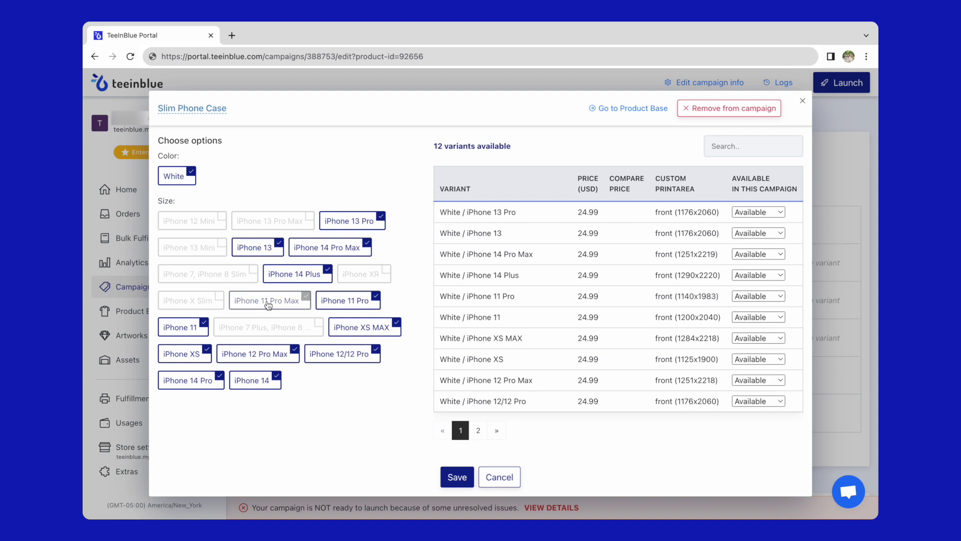
{"action": "left_click", "coordinate": [350, 330]}
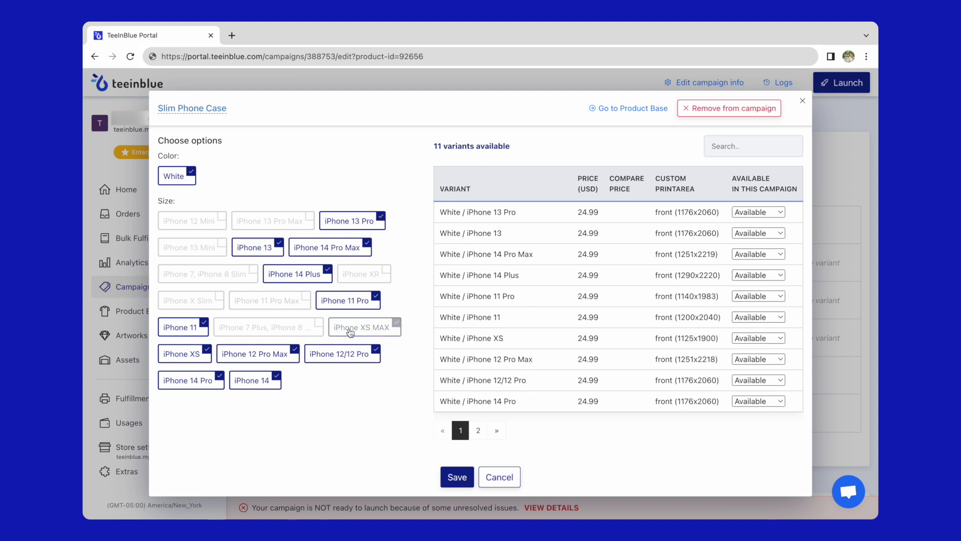
{"action": "left_click", "coordinate": [284, 355]}
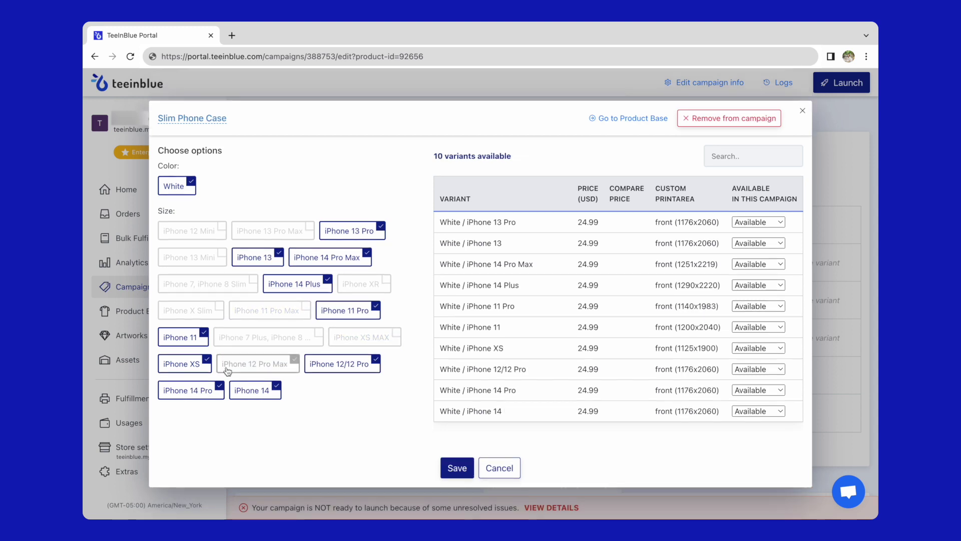
{"action": "left_click", "coordinate": [197, 368]}
Step: Rename the product to 'White Case' and save the size selection
{"action": "left_click", "coordinate": [233, 129]}
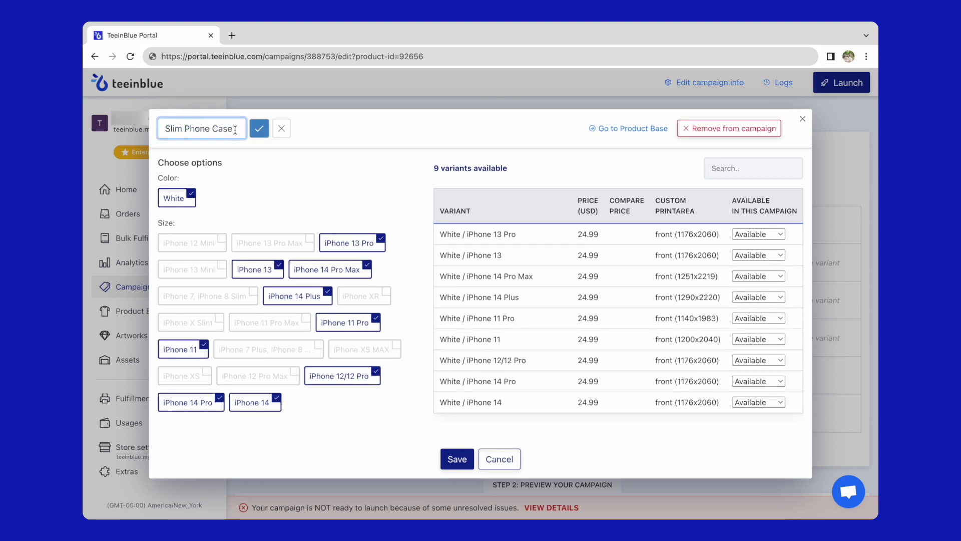
{"action": "triple_click", "coordinate": [235, 130]}
{"action": "type", "text": "W"}
{"action": "left_click", "coordinate": [259, 129]}
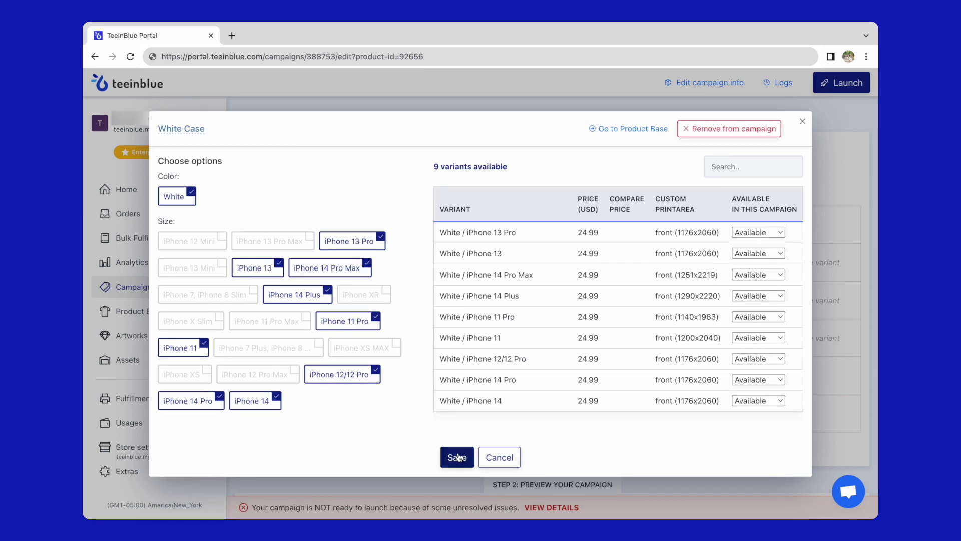
{"action": "left_click", "coordinate": [457, 456]}
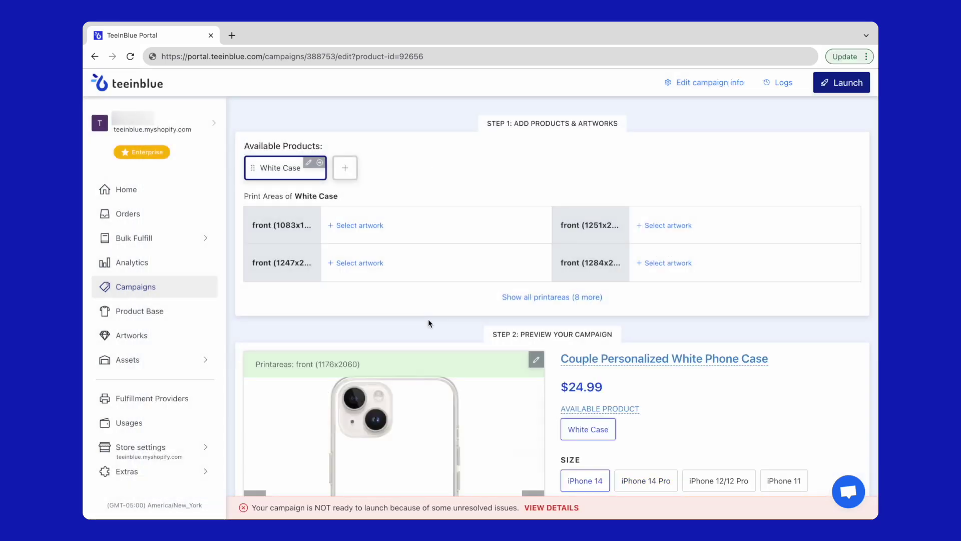
Step: Place Couple Phone Case artwork on the first front area and the 1251x2219 area, fitted
{"action": "left_click", "coordinate": [349, 224]}
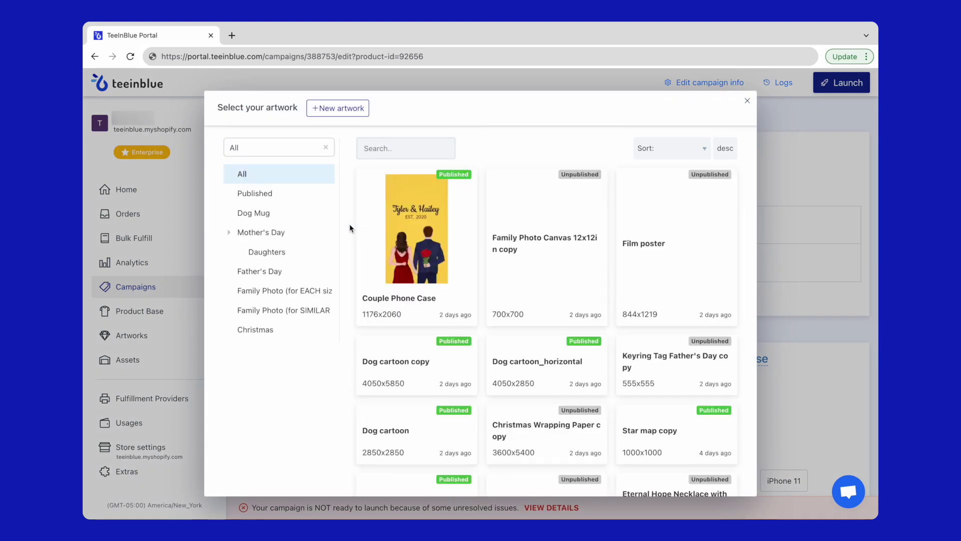
{"action": "left_click", "coordinate": [407, 253]}
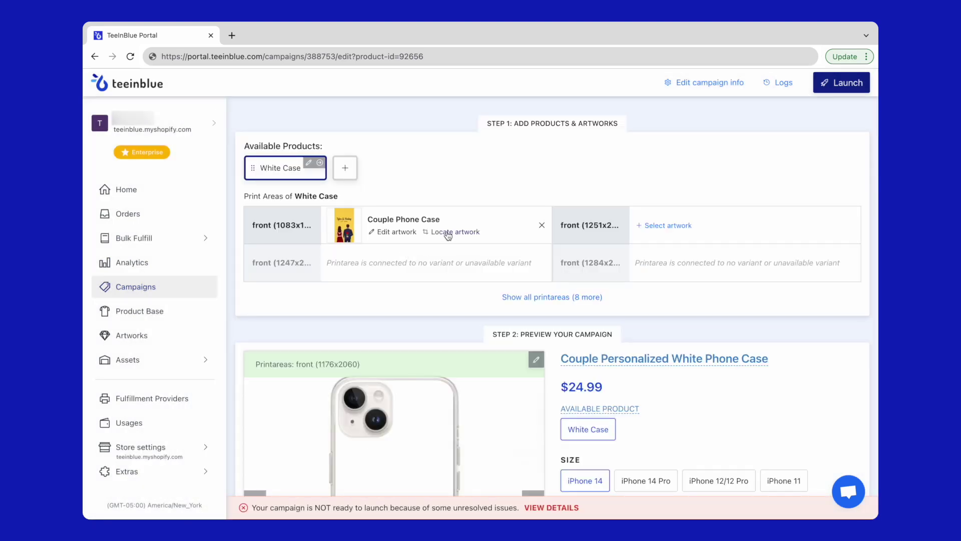
{"action": "left_click", "coordinate": [447, 234]}
{"action": "left_click_drag", "start_coordinate": [470, 154], "coordinate": [469, 150]}
{"action": "left_click_drag", "start_coordinate": [655, 150], "coordinate": [658, 151]}
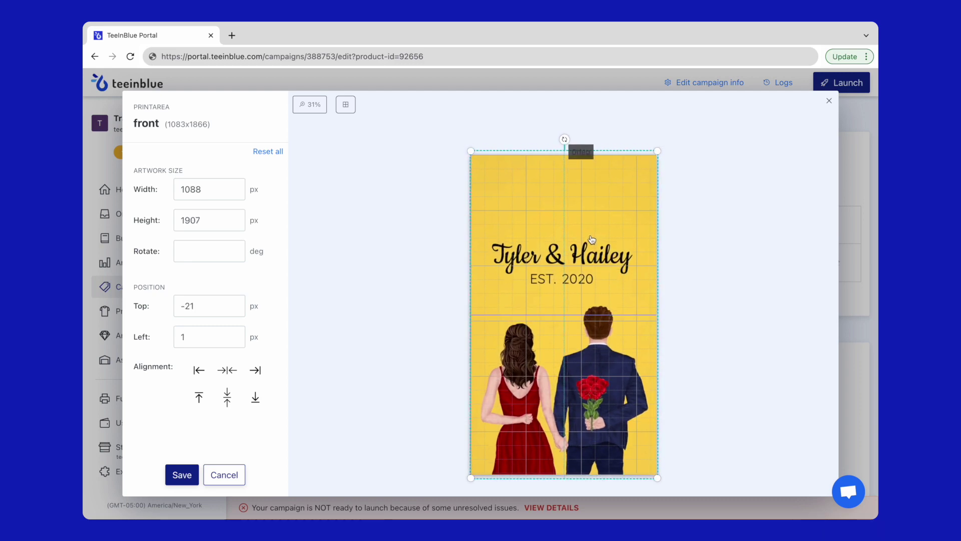
{"action": "left_click", "coordinate": [182, 476]}
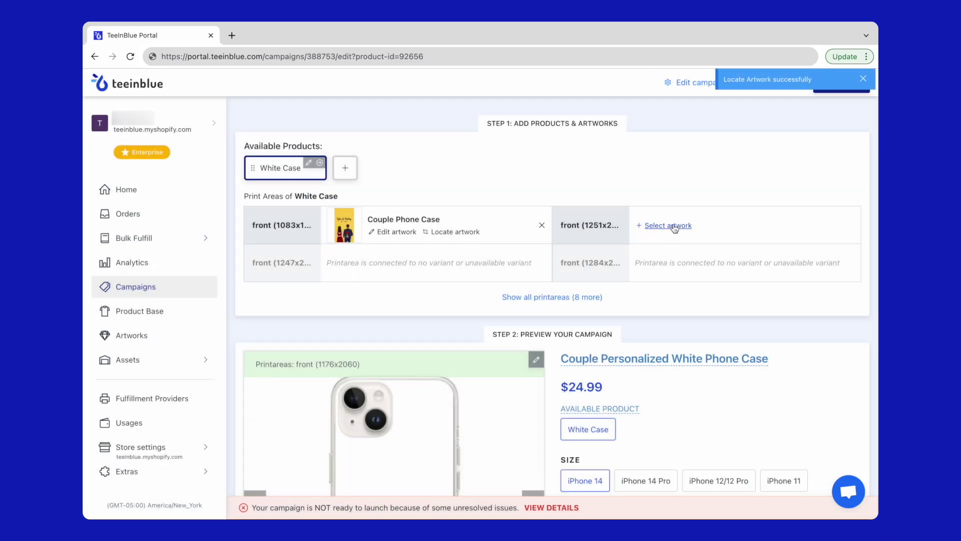
{"action": "left_click", "coordinate": [675, 228]}
{"action": "left_click", "coordinate": [451, 267]}
{"action": "left_click", "coordinate": [754, 231]}
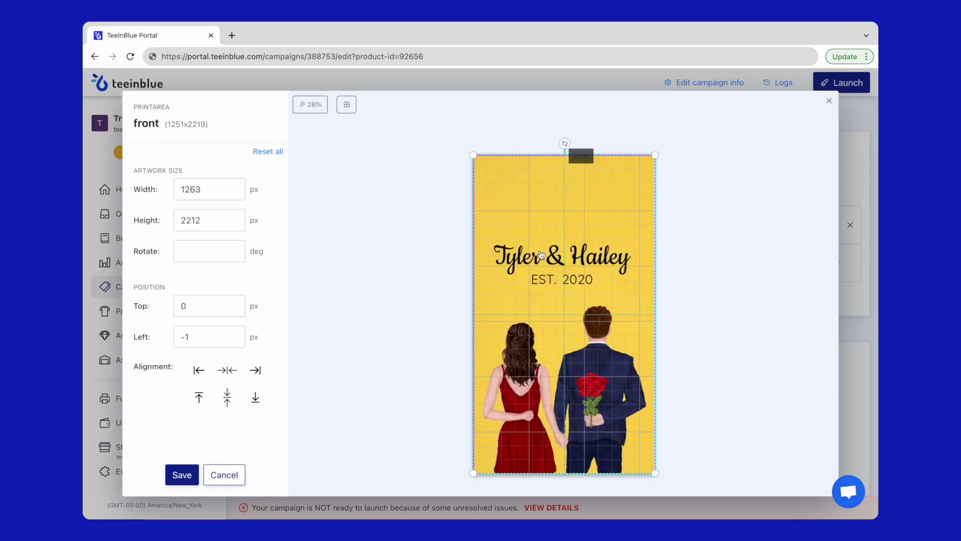
{"action": "left_click", "coordinate": [182, 475]}
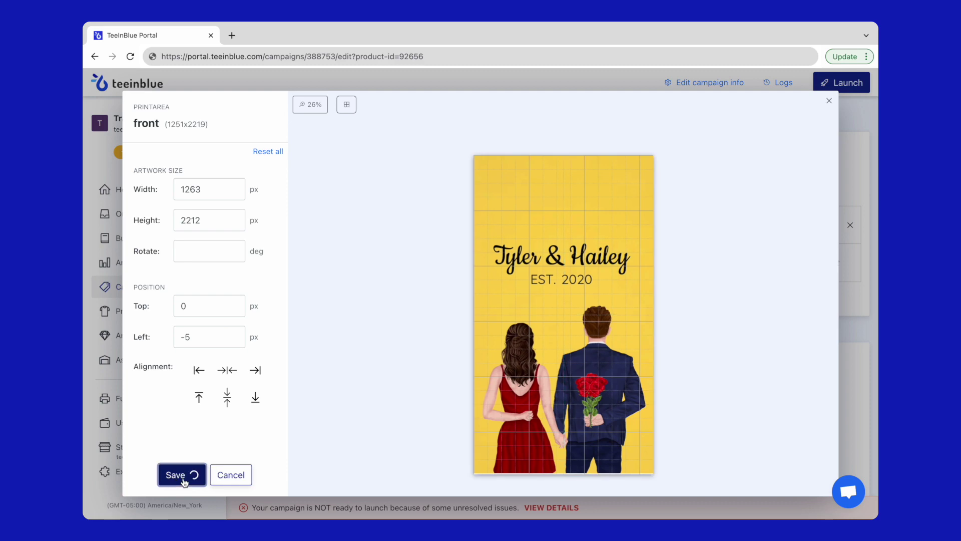
Step: Fit Couple Phone Case artwork onto the 1290x2220 and 1140x1983 print areas
{"action": "left_click", "coordinate": [524, 297]}
{"action": "left_click", "coordinate": [362, 301]}
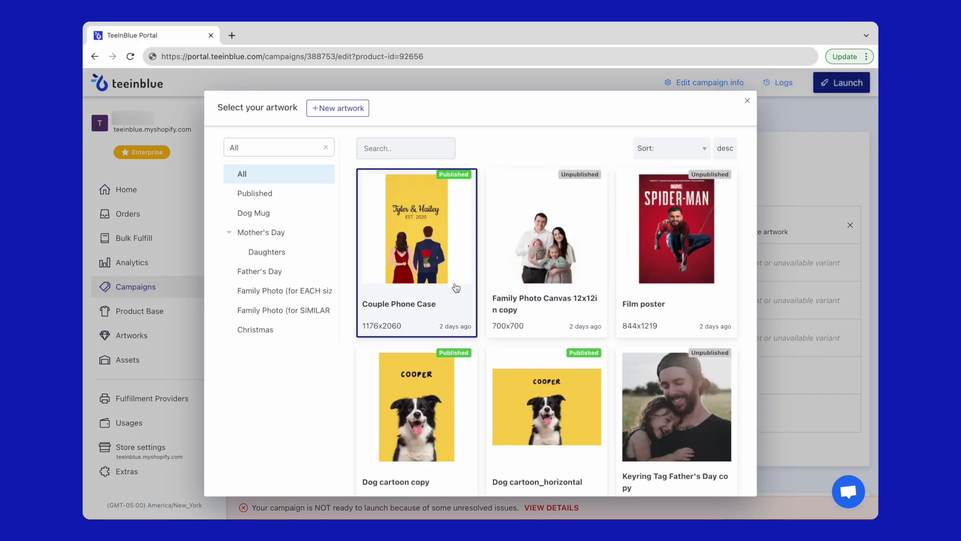
{"action": "left_click", "coordinate": [454, 285]}
{"action": "left_click", "coordinate": [499, 313]}
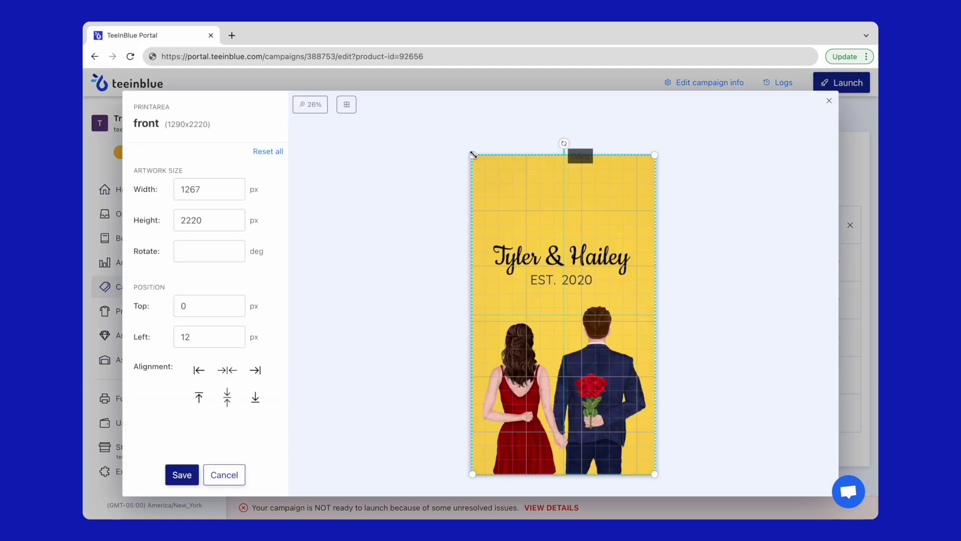
{"action": "left_click_drag", "start_coordinate": [552, 240], "coordinate": [552, 238]}
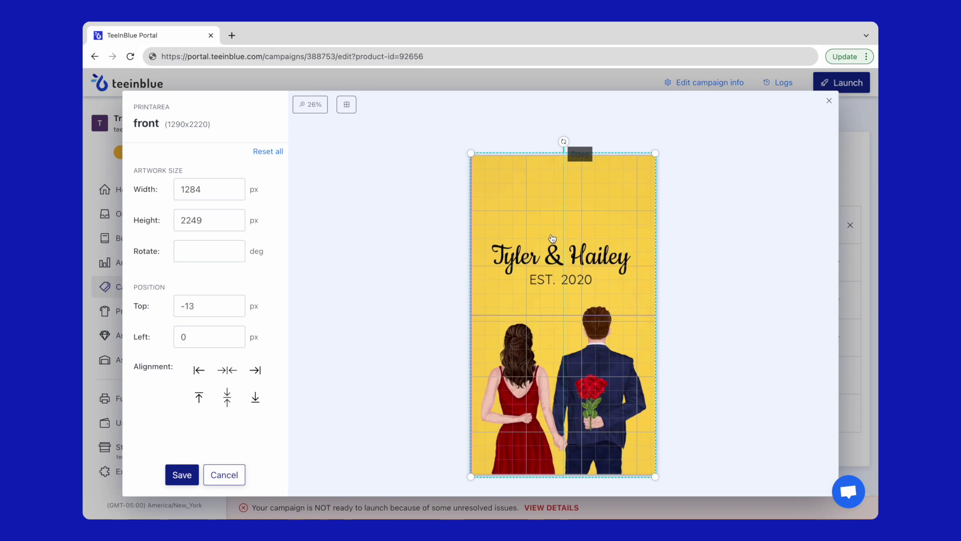
{"action": "left_click", "coordinate": [181, 474]}
{"action": "left_click", "coordinate": [369, 377]}
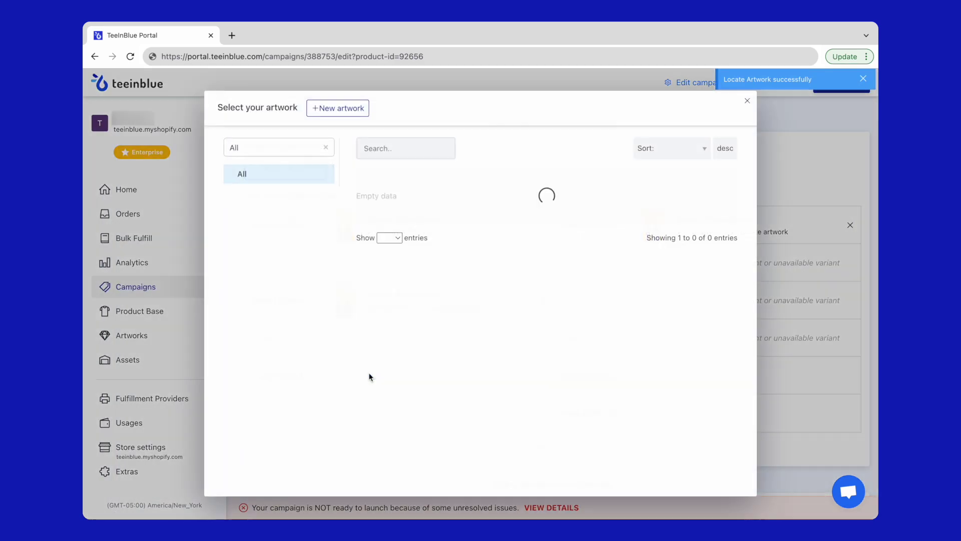
{"action": "left_click", "coordinate": [410, 250]}
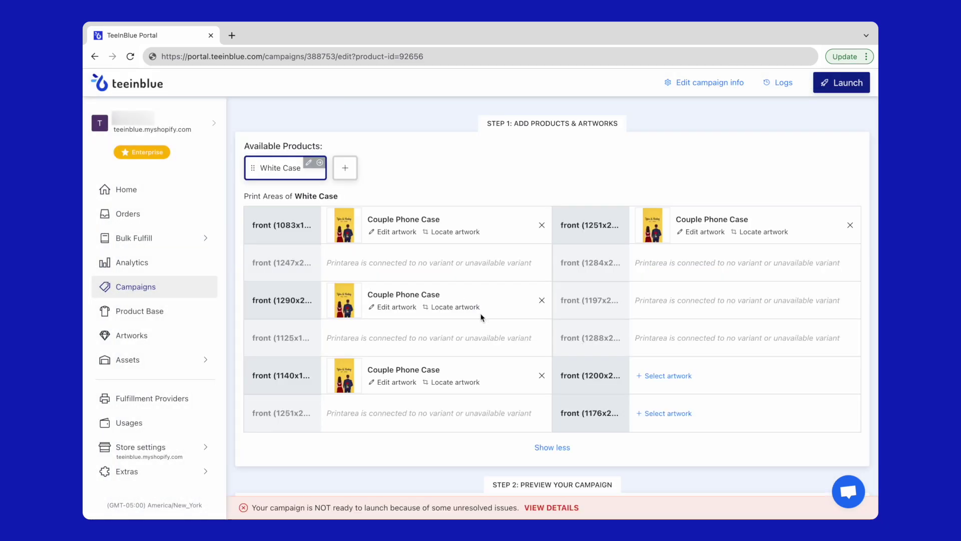
{"action": "left_click", "coordinate": [455, 382]}
{"action": "left_click_drag", "start_coordinate": [650, 161], "coordinate": [659, 153]}
{"action": "left_click_drag", "start_coordinate": [628, 221], "coordinate": [628, 224]}
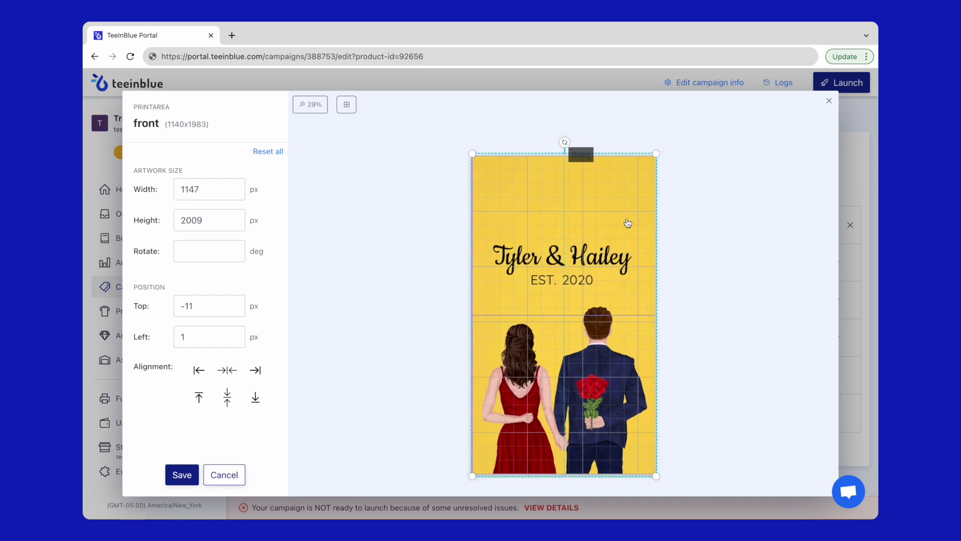
{"action": "left_click", "coordinate": [182, 475]}
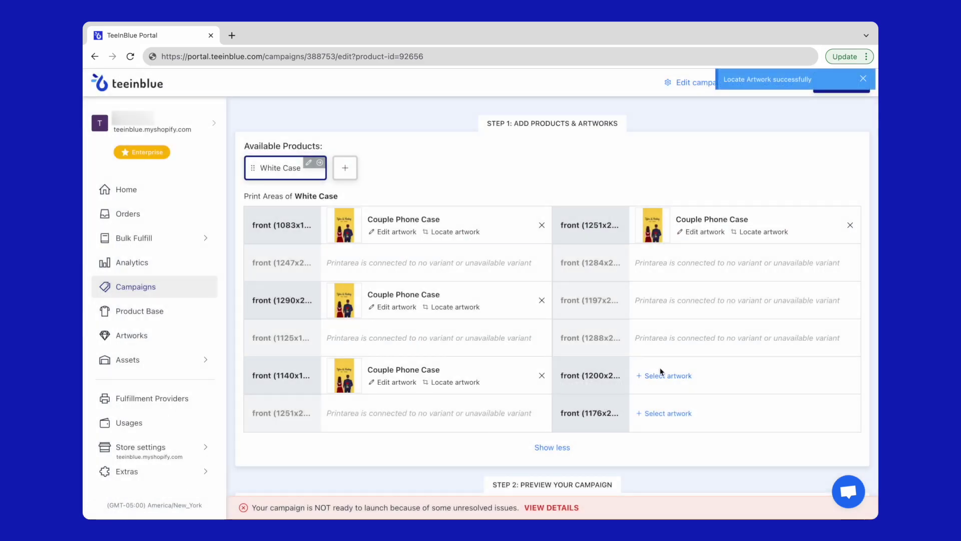
Step: Fit the artwork to the 1200x2040 print area and assign it to the last empty area
{"action": "left_click", "coordinate": [644, 375]}
{"action": "left_click", "coordinate": [426, 266]}
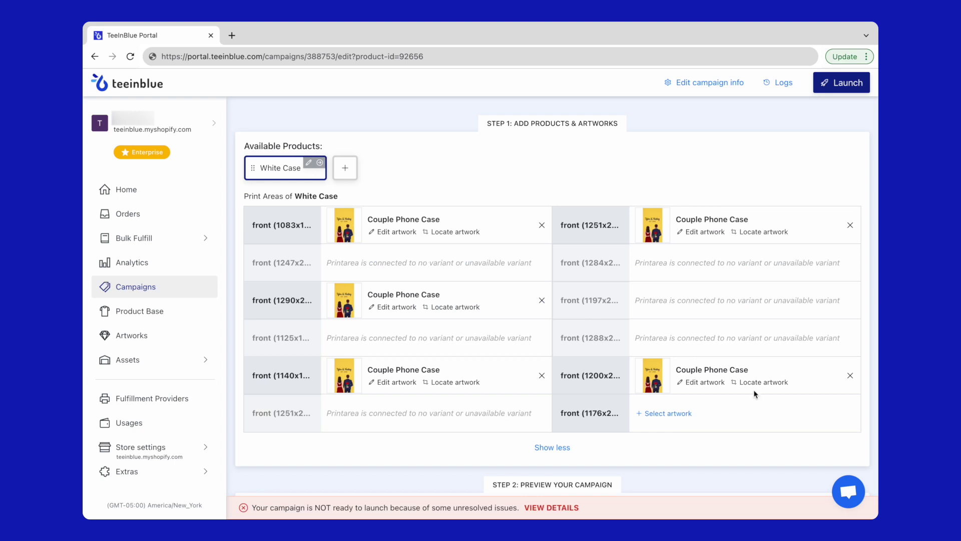
{"action": "left_click", "coordinate": [768, 384]}
{"action": "left_click_drag", "start_coordinate": [474, 157], "coordinate": [468, 152]}
{"action": "left_click_drag", "start_coordinate": [655, 150], "coordinate": [659, 141]}
{"action": "left_click_drag", "start_coordinate": [620, 193], "coordinate": [619, 197]}
{"action": "left_click", "coordinate": [183, 479]}
{"action": "left_click", "coordinate": [661, 414]}
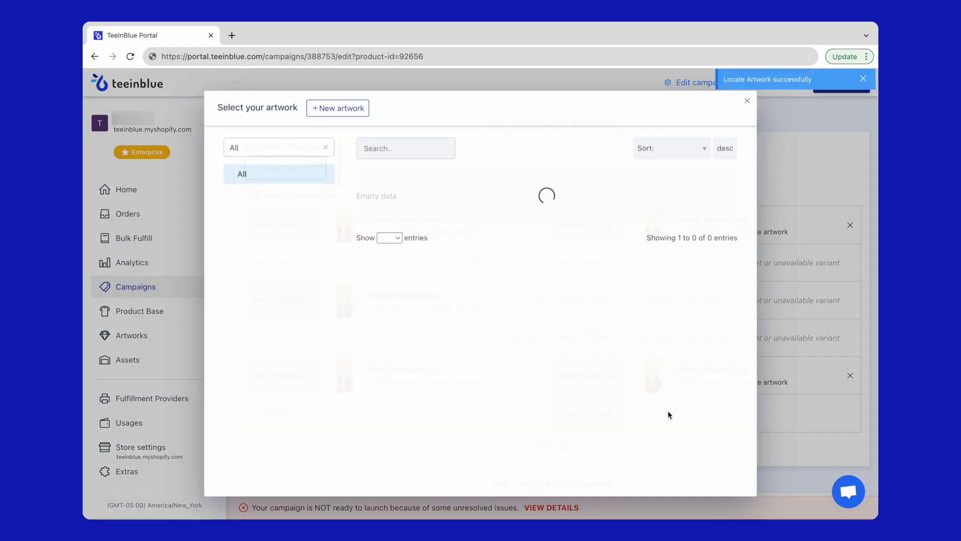
{"action": "left_click", "coordinate": [419, 283]}
{"action": "scroll", "coordinate": [621, 451], "scroll_direction": "down", "scroll_amount": 8}
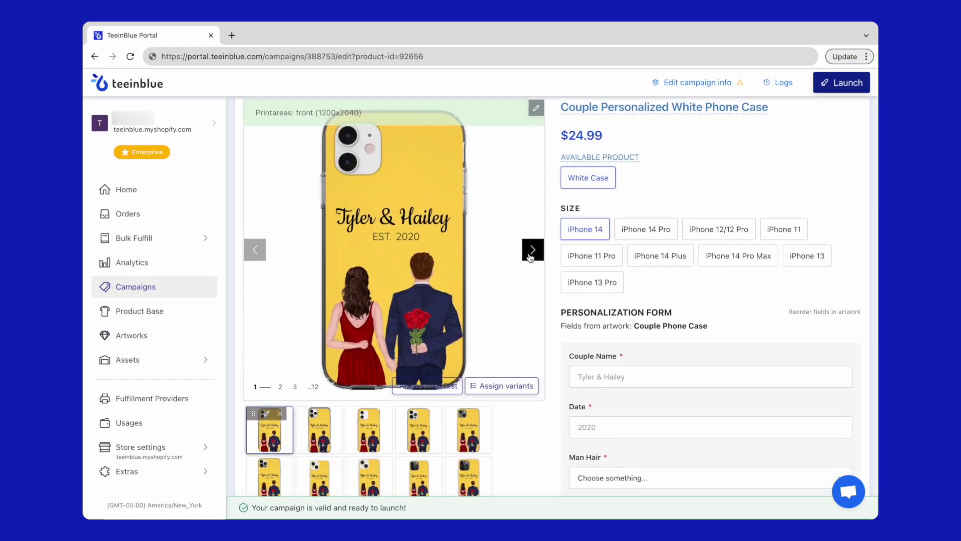
Step: Step through the campaign preview mockups up to mockup 10
{"action": "left_click", "coordinate": [531, 251]}
{"action": "left_click", "coordinate": [531, 250]}
{"action": "left_click", "coordinate": [531, 251]}
{"action": "left_click", "coordinate": [531, 250]}
{"action": "left_click", "coordinate": [531, 250]}
{"action": "left_click", "coordinate": [532, 250]}
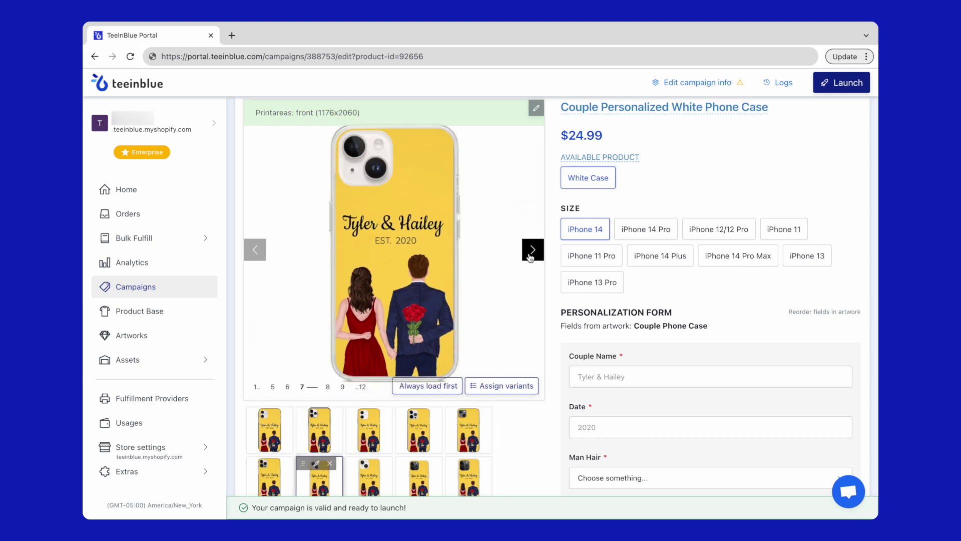
{"action": "left_click", "coordinate": [530, 251]}
{"action": "left_click", "coordinate": [531, 251]}
{"action": "left_click", "coordinate": [531, 251]}
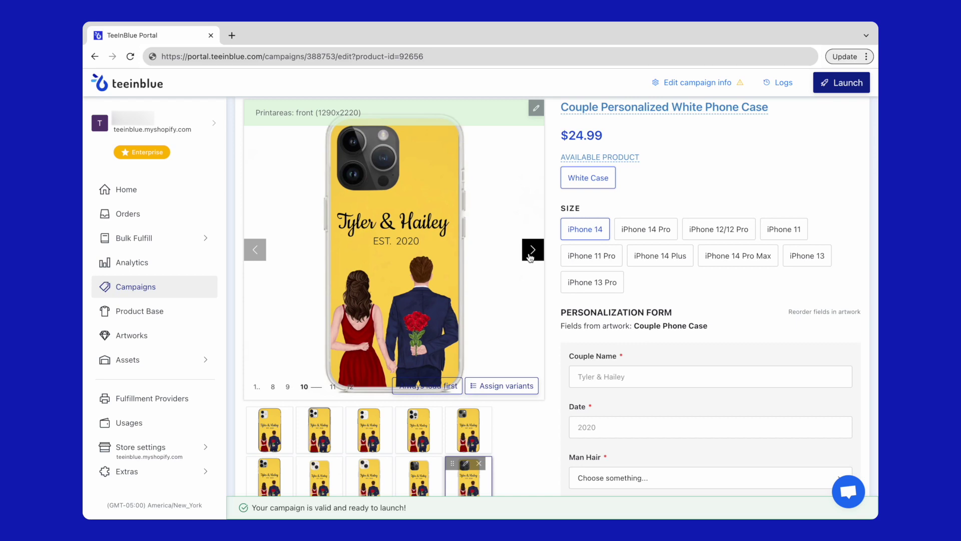
Step: Launch the campaign to the Shopify store and view the live product page
{"action": "left_click", "coordinate": [830, 84]}
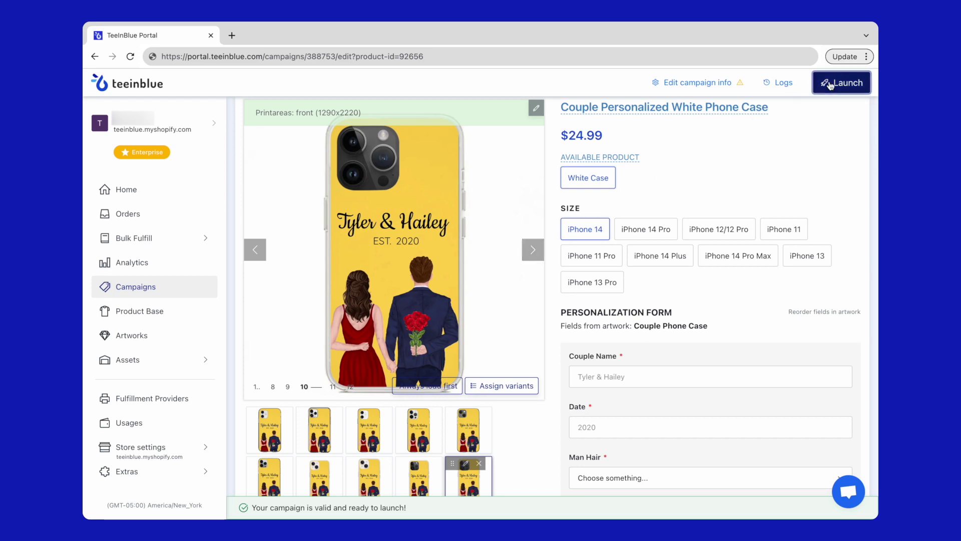
{"action": "left_click", "coordinate": [691, 340]}
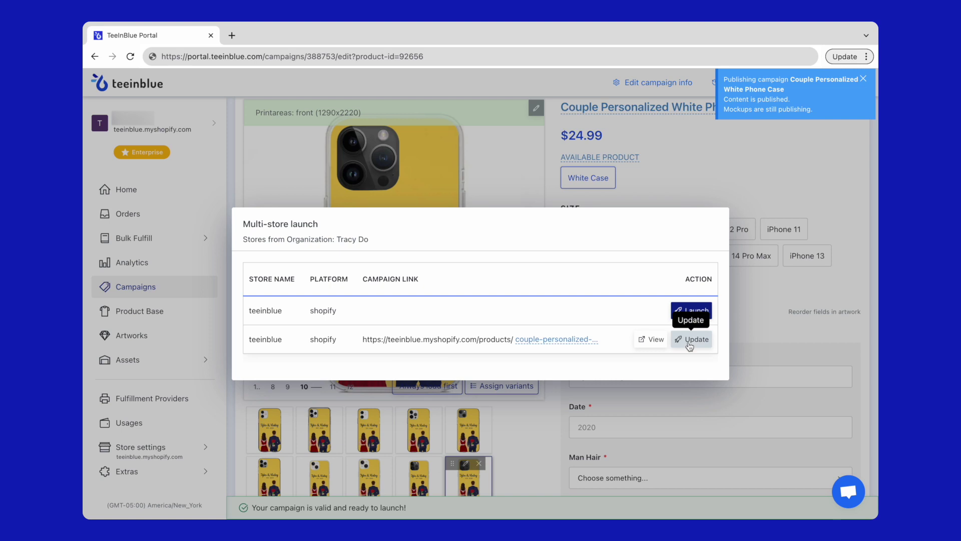
{"action": "left_click", "coordinate": [651, 341]}
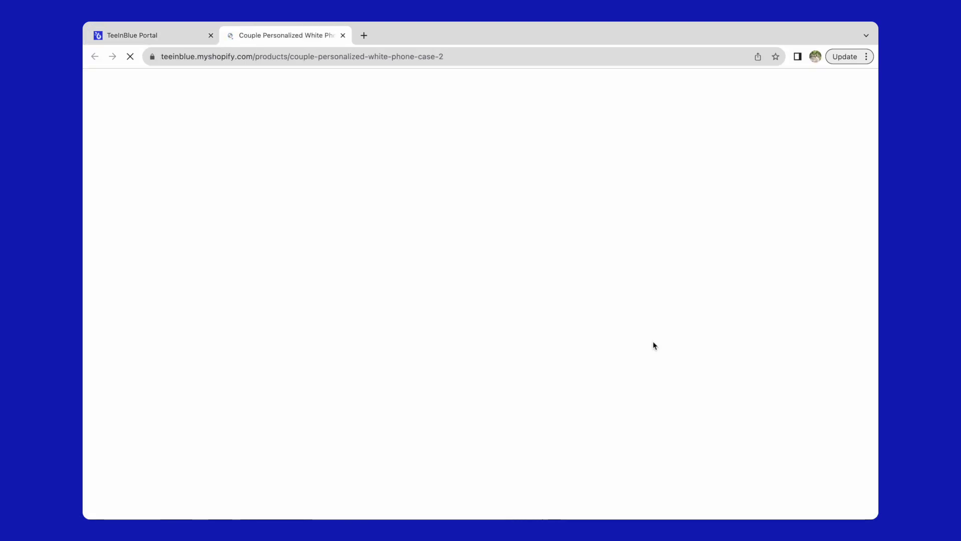
Step: Type a couple's names into the Couple Name field on the product page
{"action": "left_click", "coordinate": [598, 300]}
{"action": "type", "text": "Tom & Kellie"}
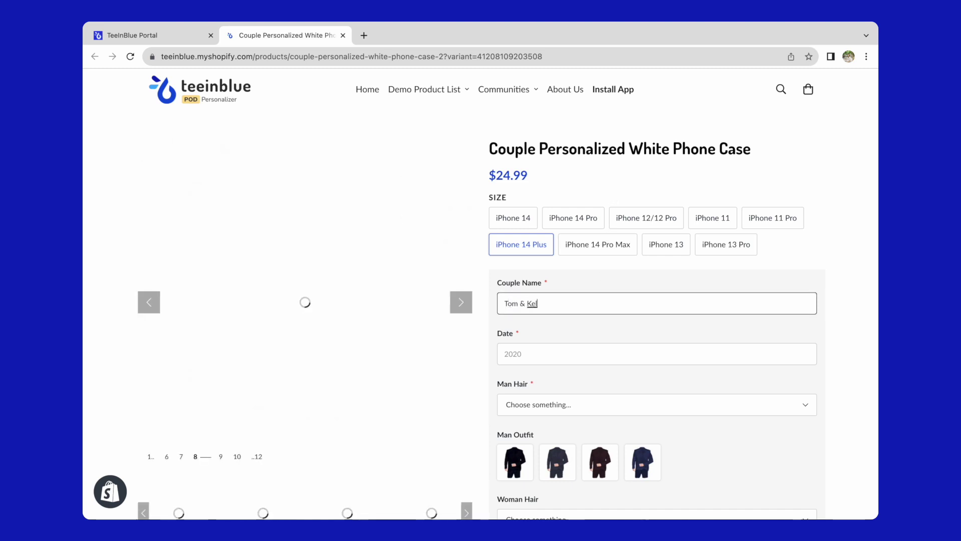